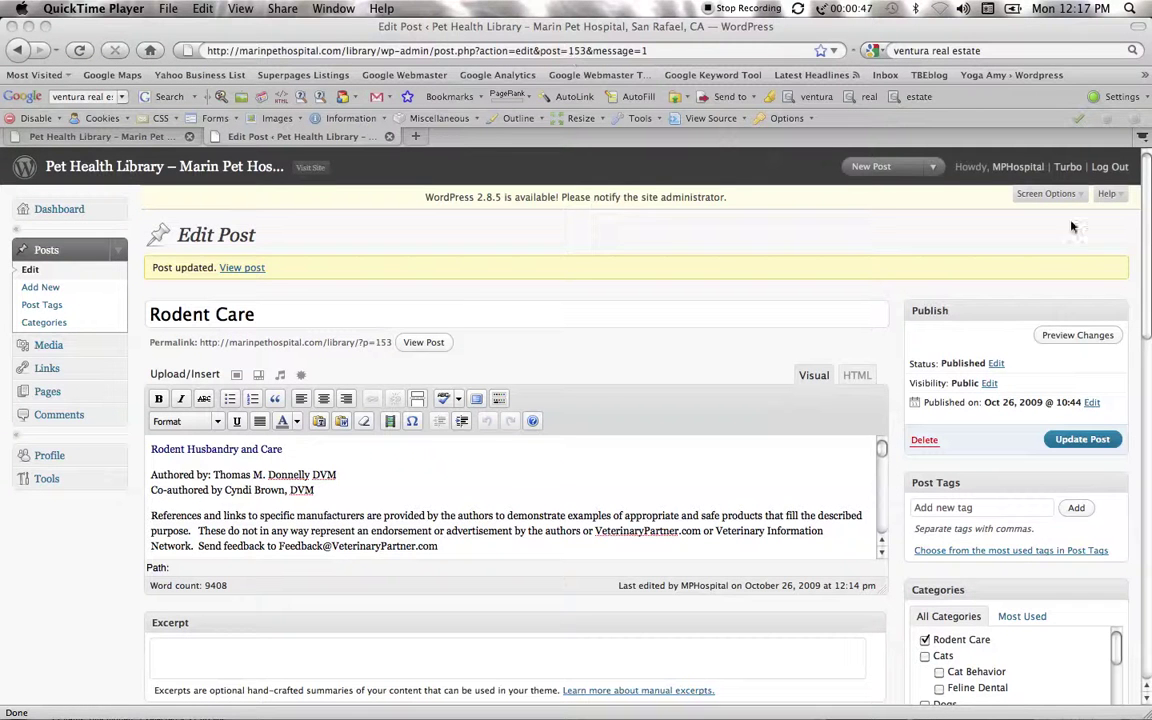
- Put the cursor at the References paragraph and pick the pocket_pet image found by searching 'Pigpocket'
left_click(1148, 218)
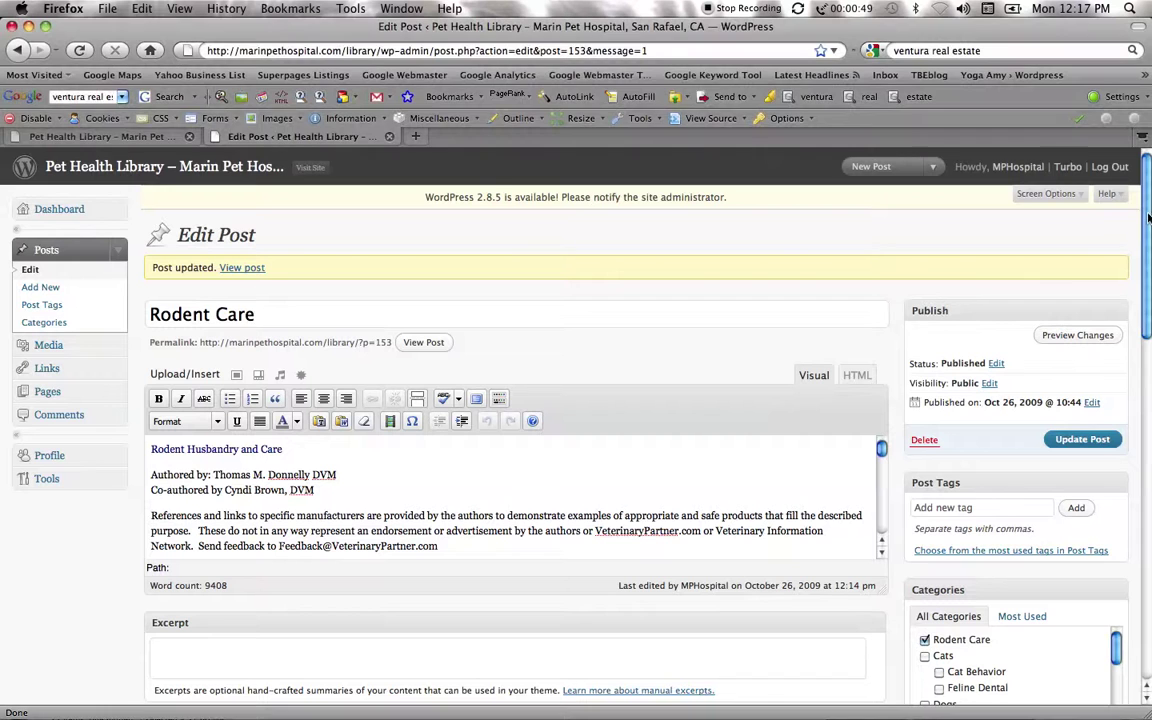
left_click(151, 516)
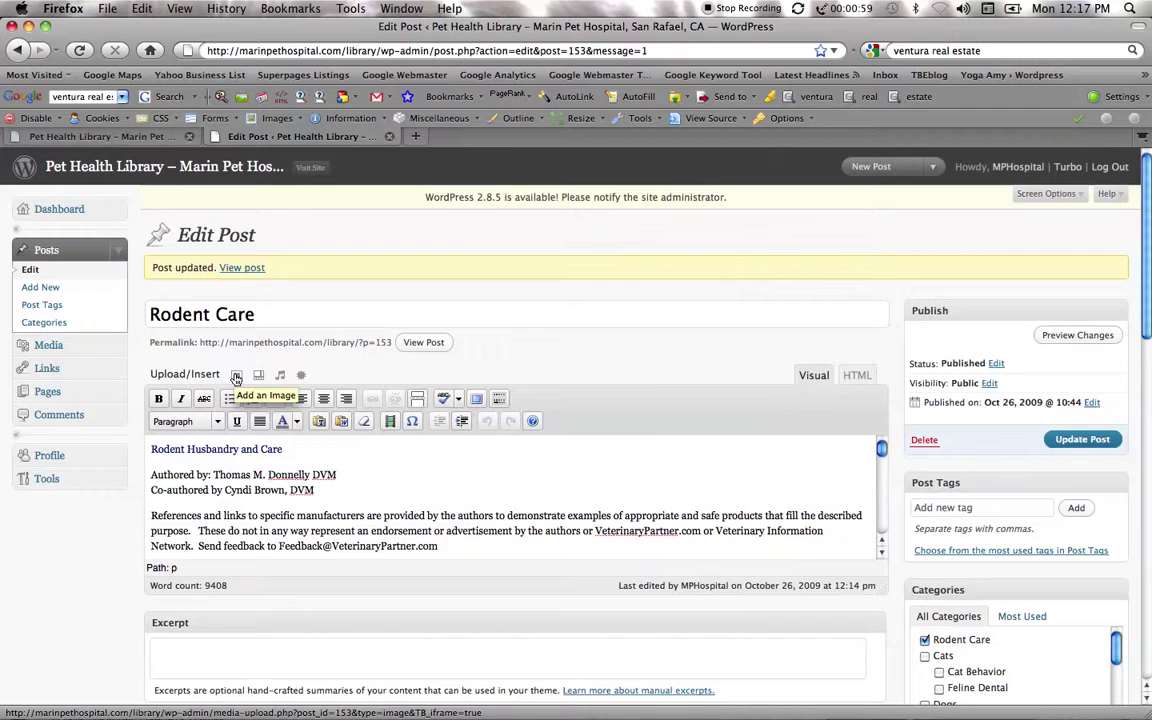
left_click(237, 377)
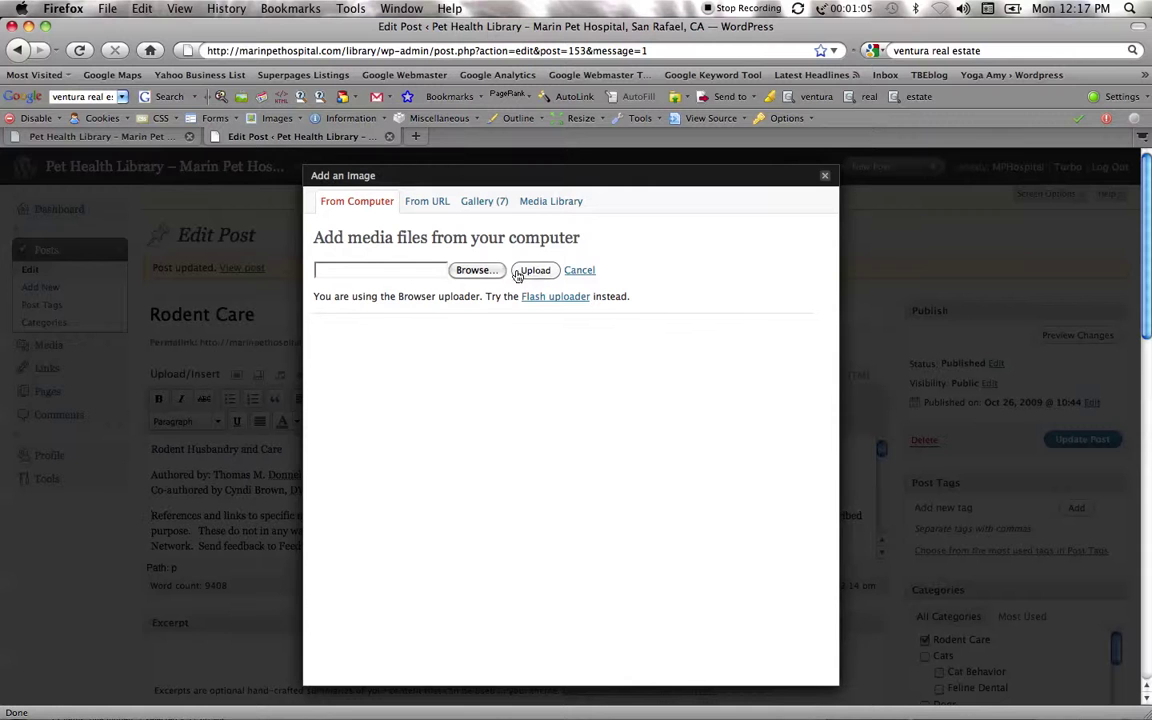
left_click(466, 270)
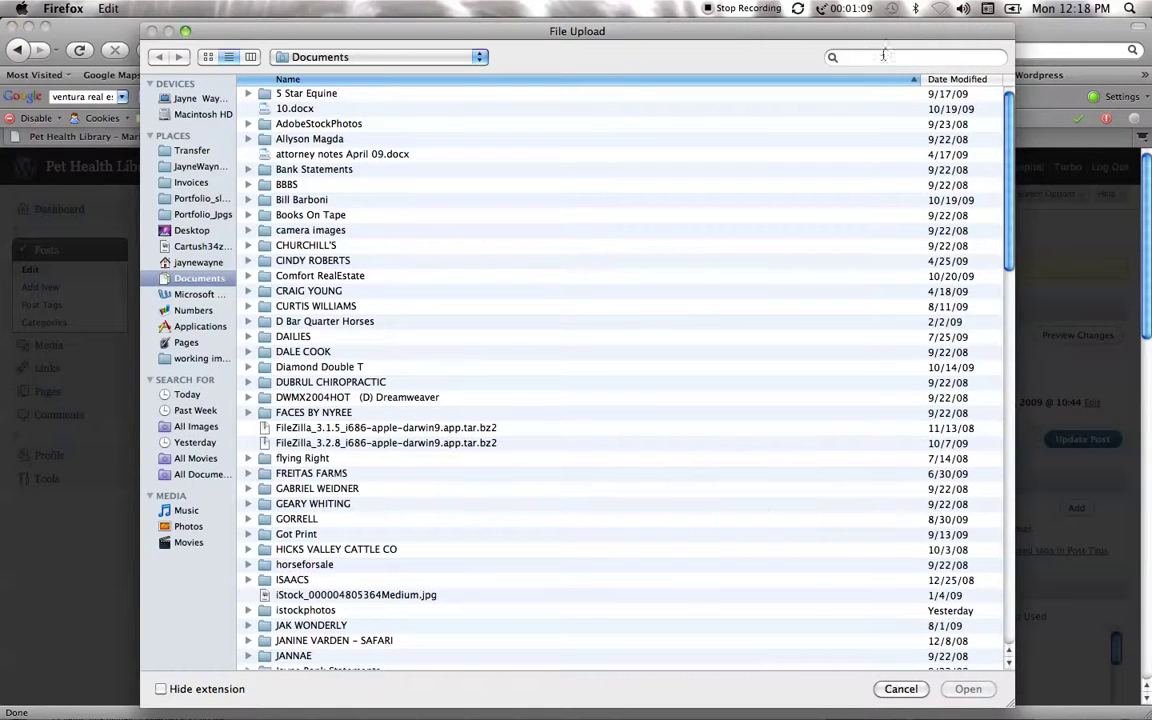
left_click(884, 58)
type("Pig")
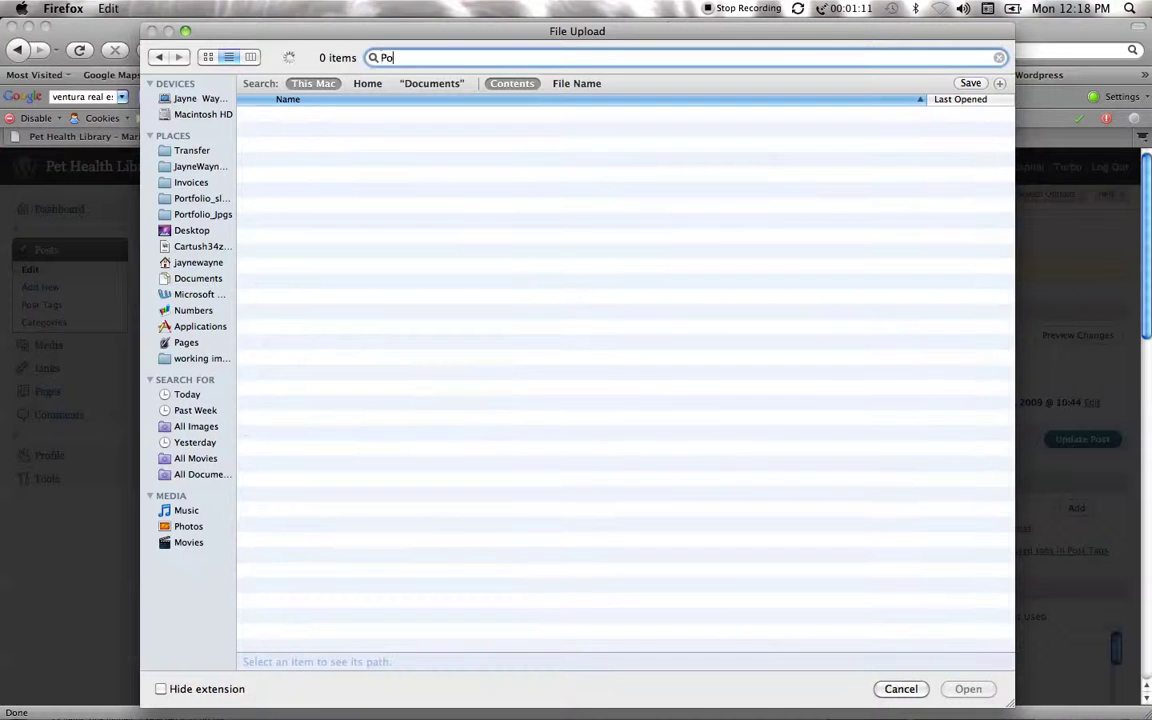
type("pocket_")
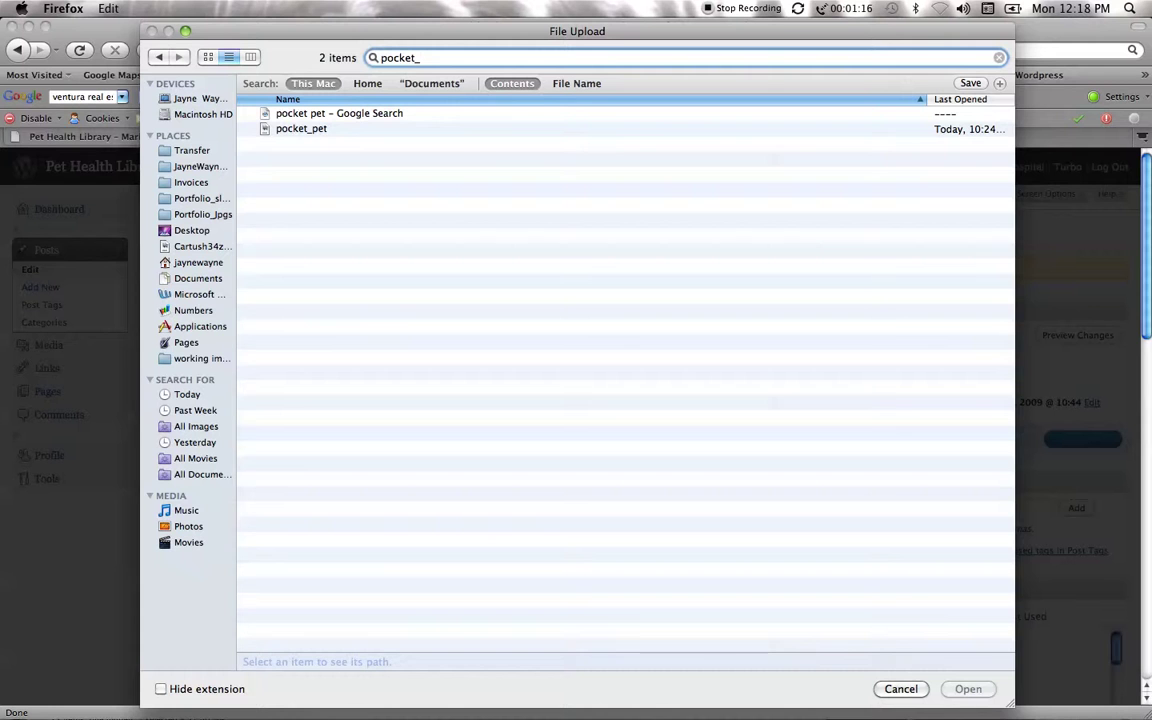
double_click(298, 130)
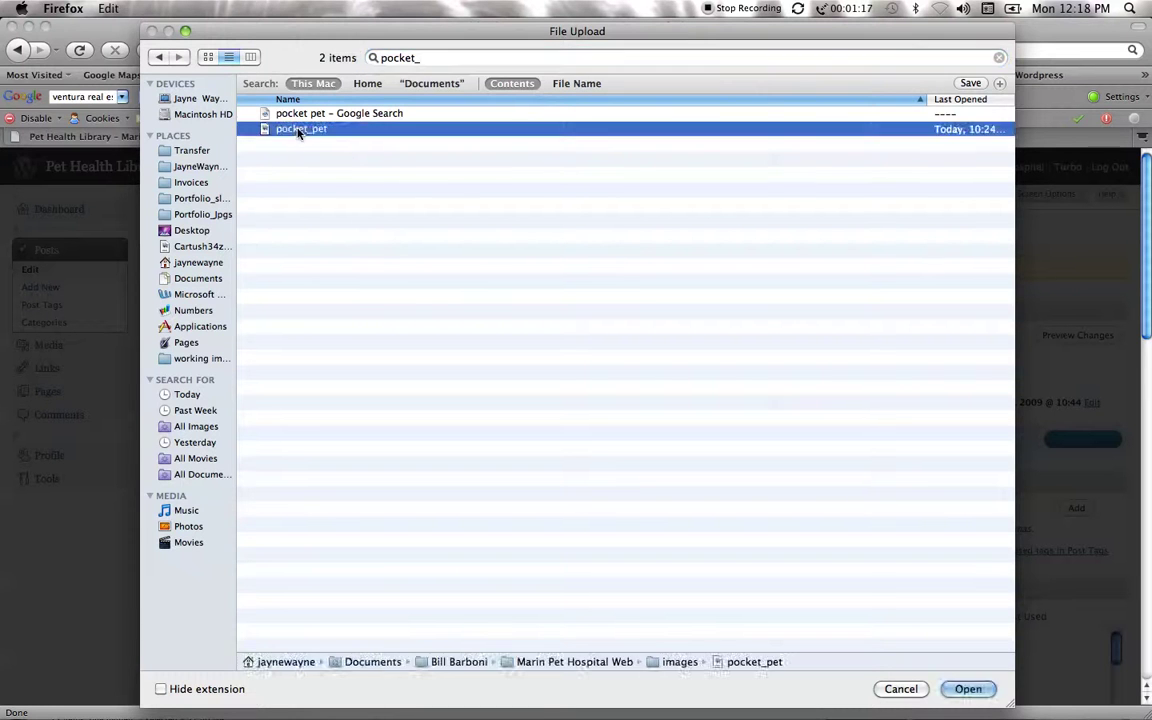
left_click(530, 274)
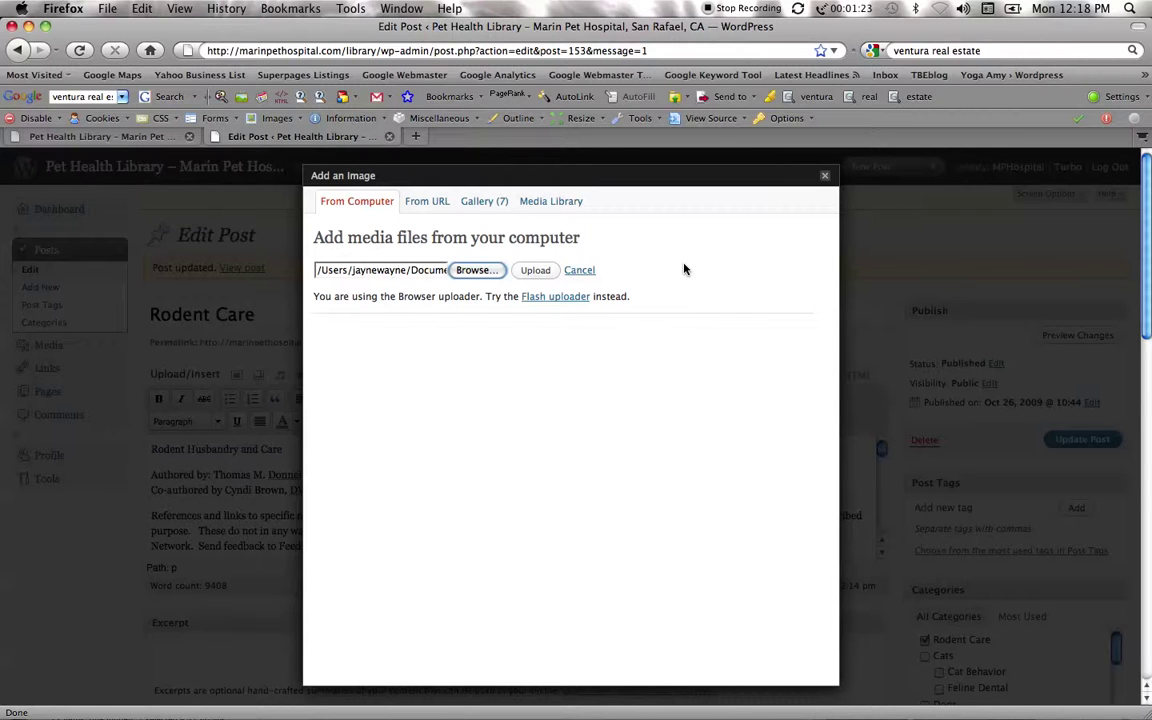
- Upload pocket_pet and insert it at Medium size, left-aligned, captioned 'Pocket Pet'
left_click(535, 271)
left_click(535, 271)
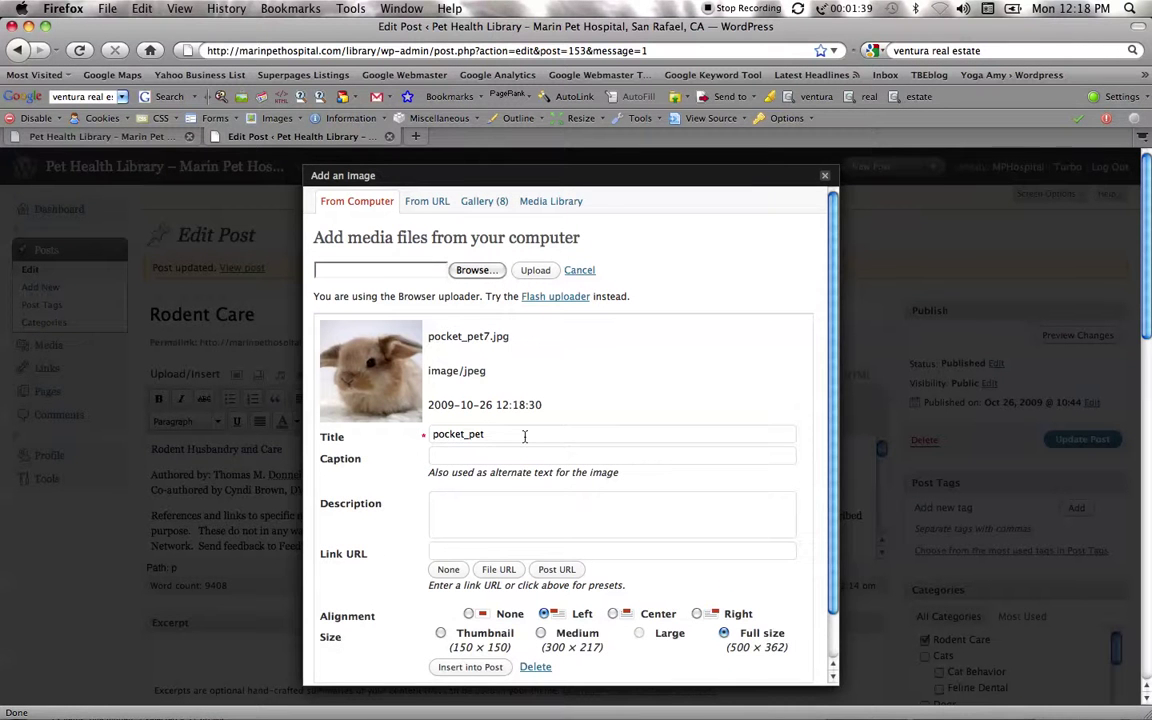
left_click(541, 634)
left_click(605, 452)
type("Pocket Pet")
left_click(478, 668)
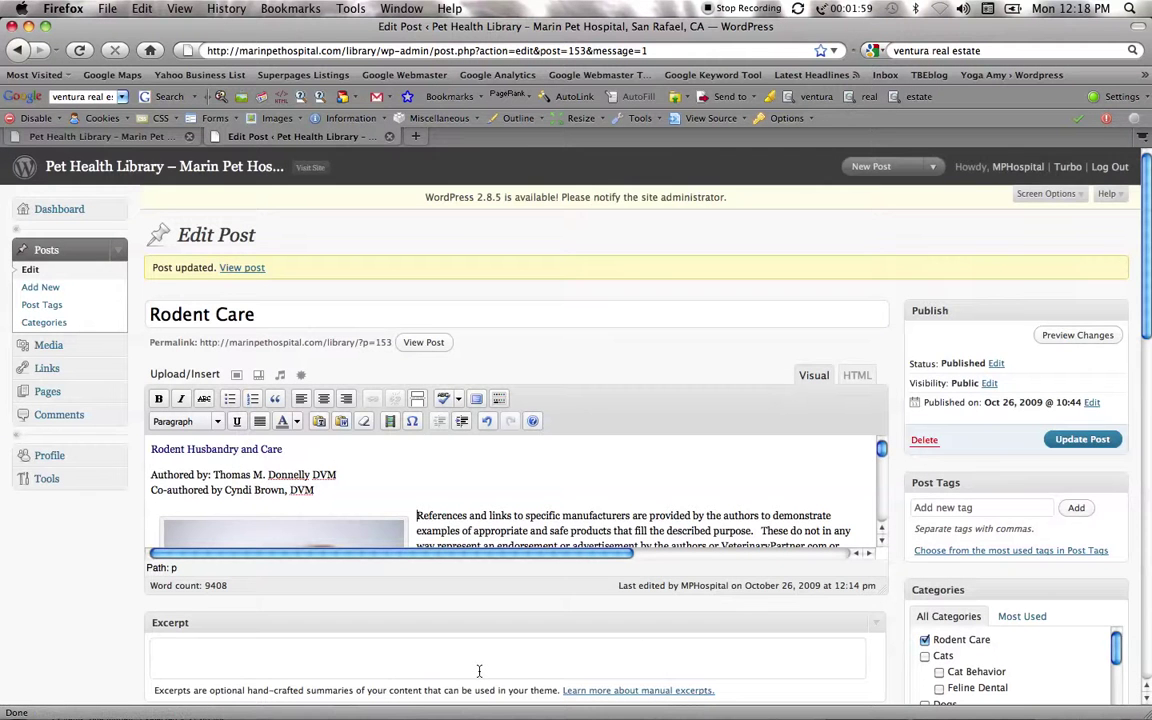
- Select the inserted pocket_pet bunny image and open its Edit Image settings
left_click(325, 545)
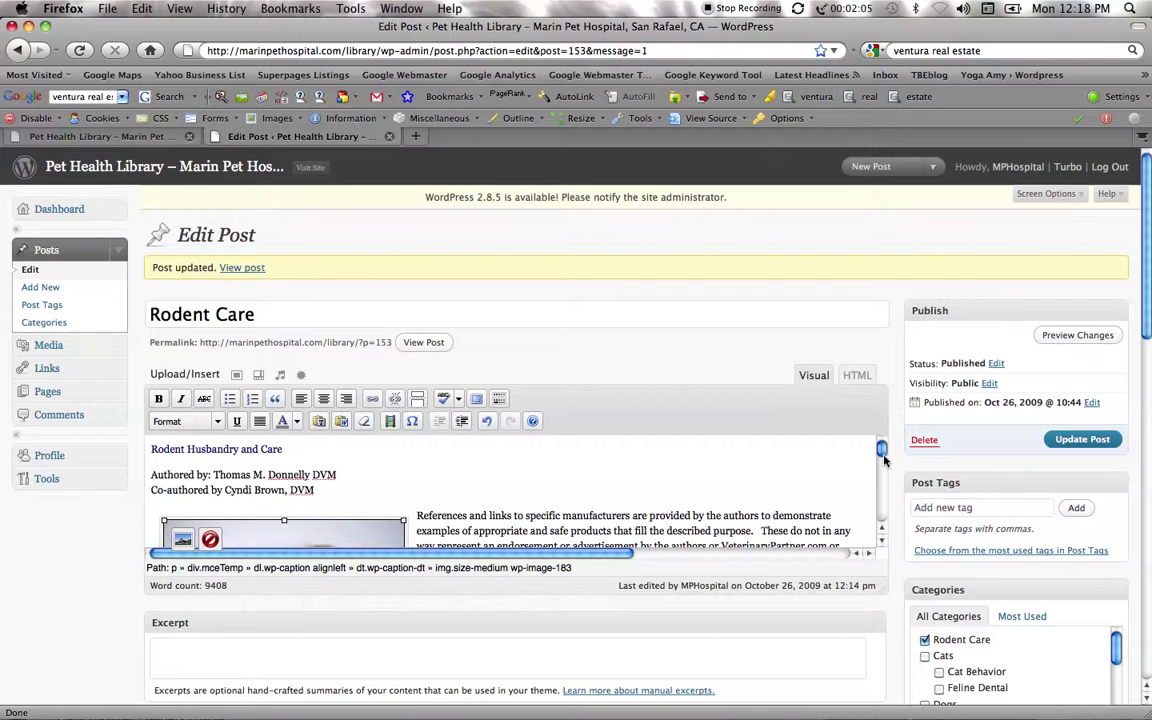
left_click(882, 541)
left_click(882, 541)
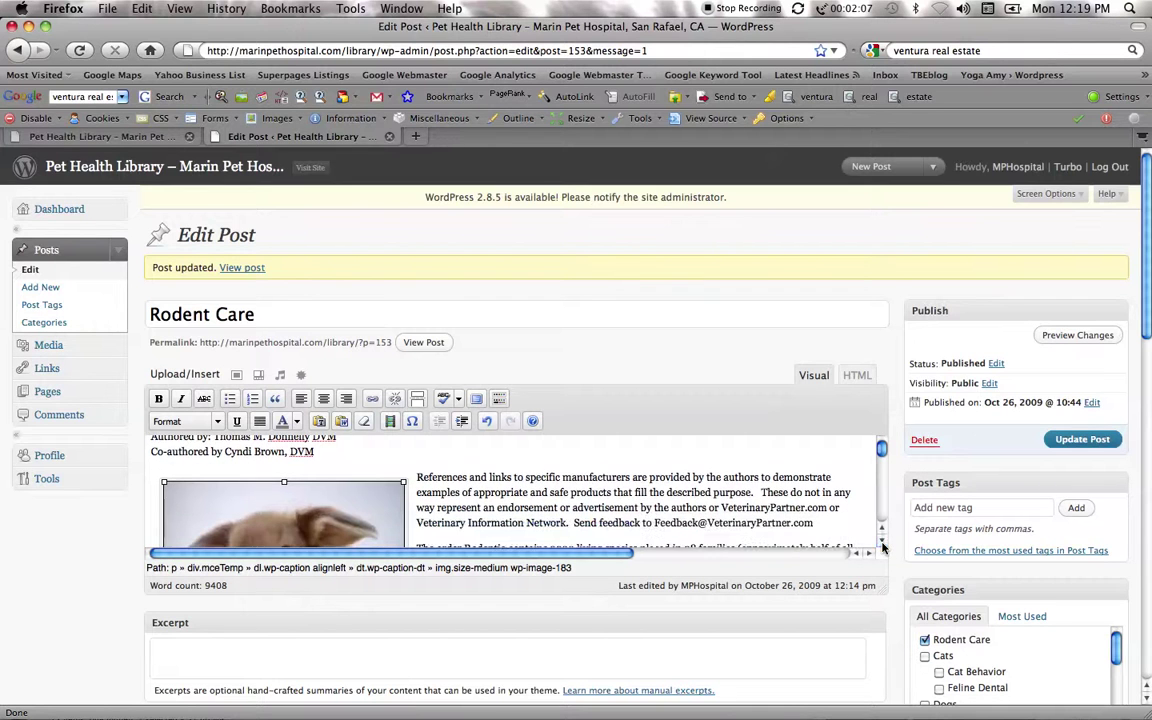
left_click(882, 545)
left_click(200, 492)
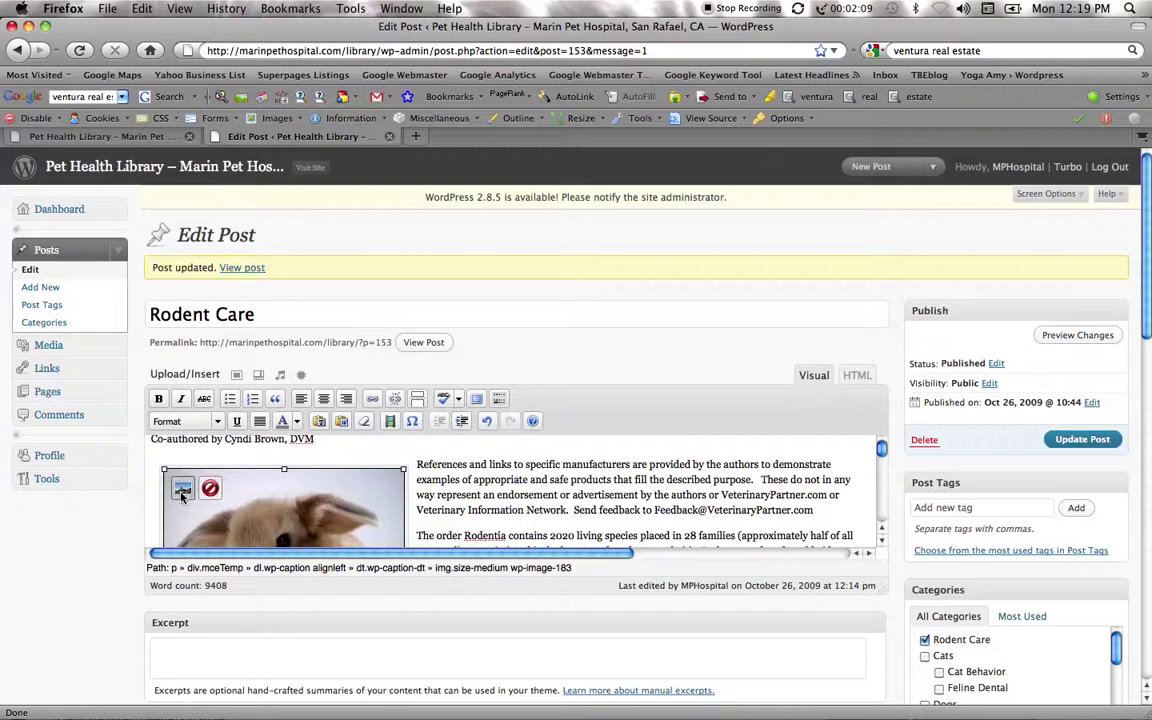
left_click(182, 490)
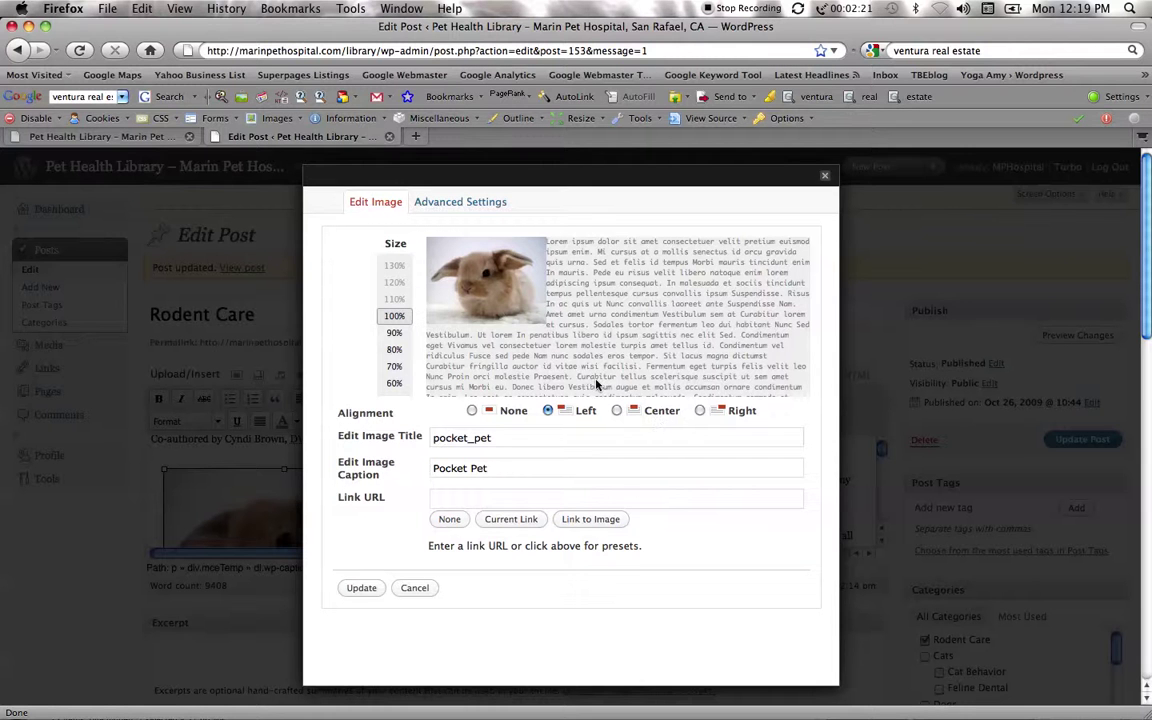
- Scale the bunny image to 80% in Edit Image and apply the change
left_click(394, 333)
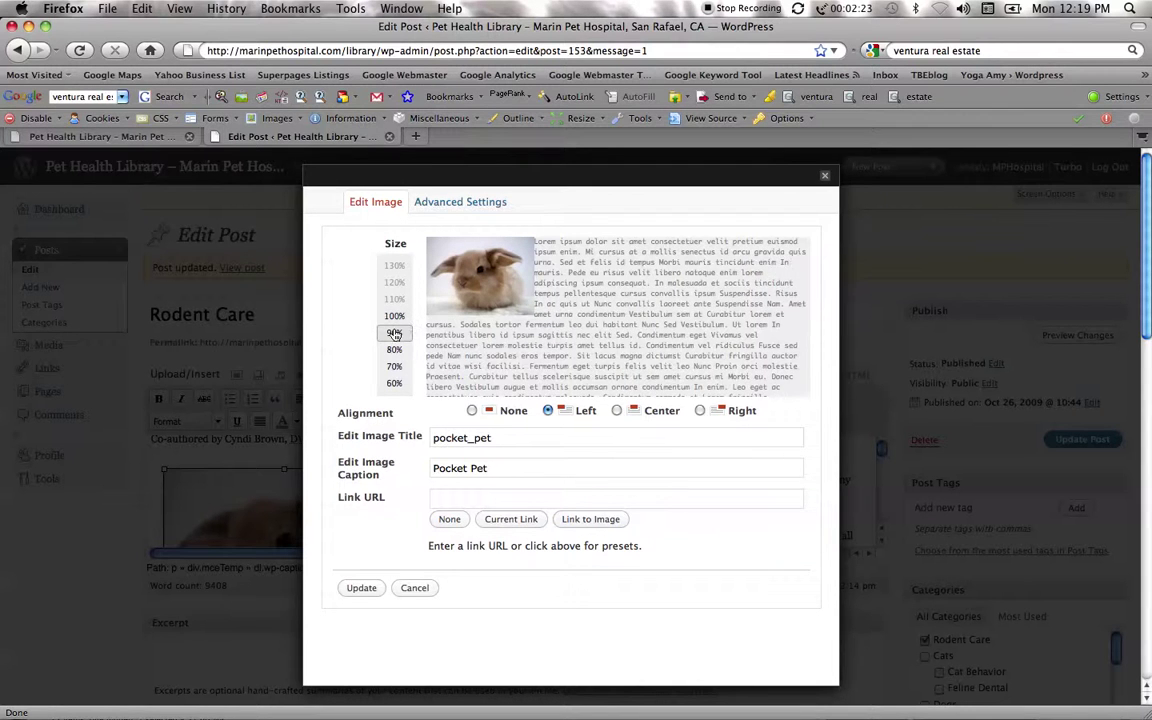
left_click(394, 350)
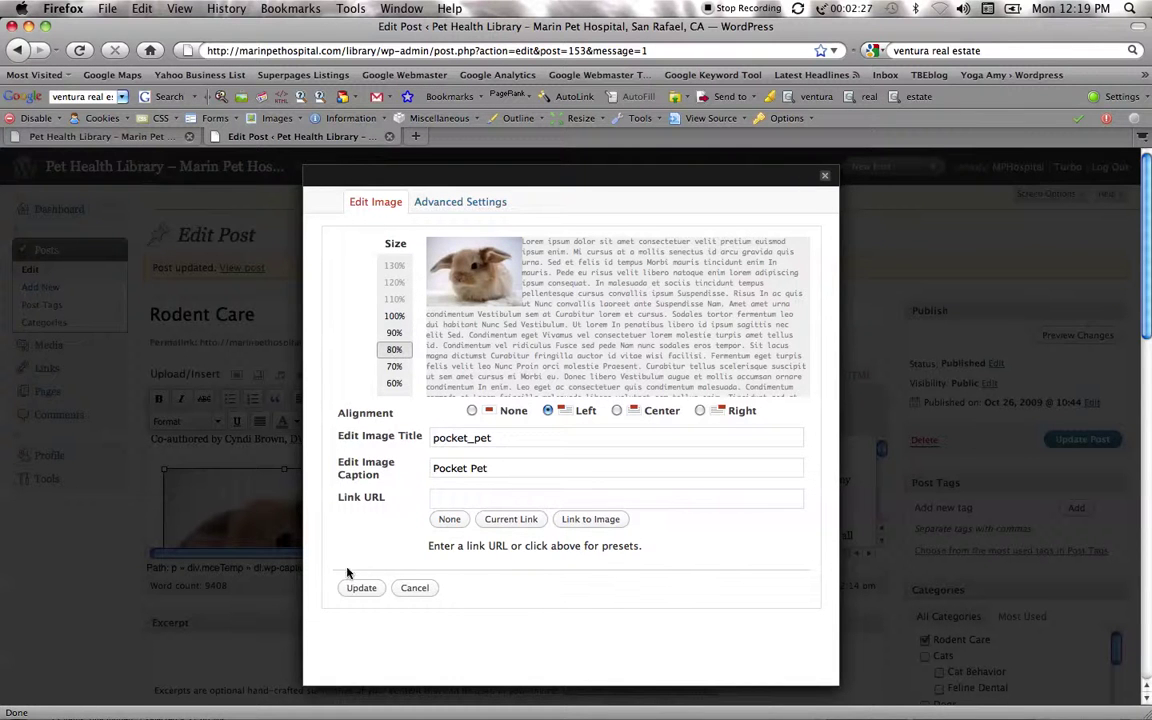
left_click(360, 588)
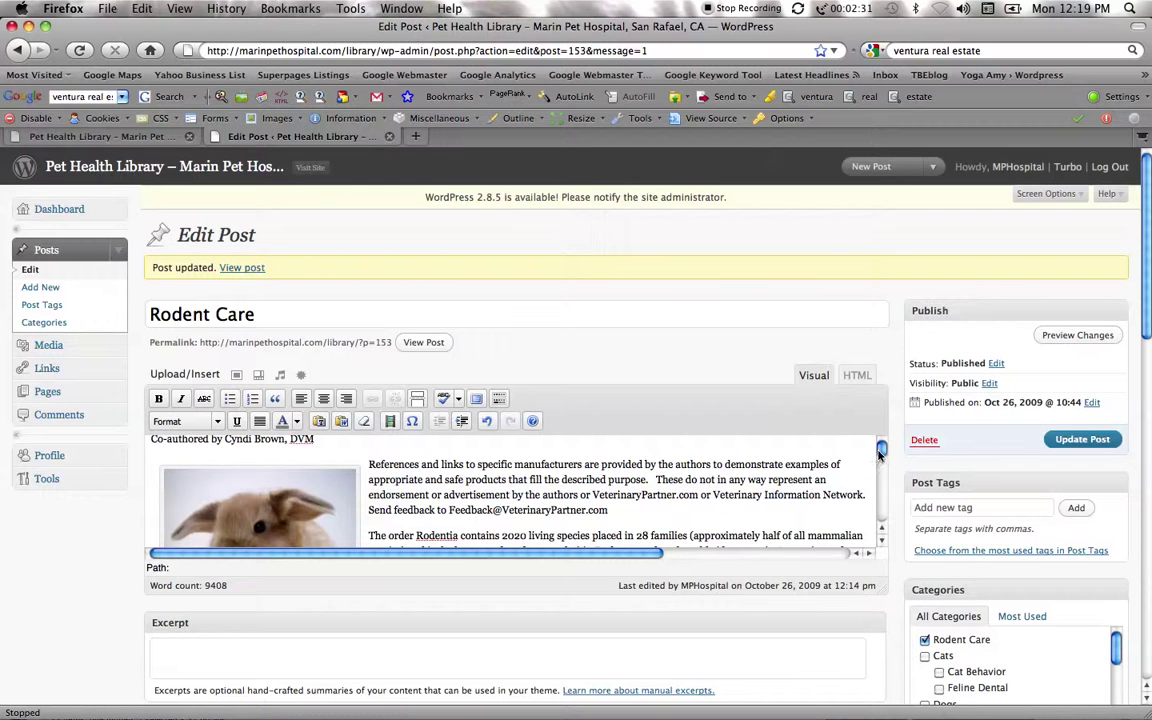
- Delete the More divider below the rodent species paragraph
scroll(880, 453, "down", 10)
scroll(880, 453, "up", 10)
left_click(882, 541)
left_click(882, 541)
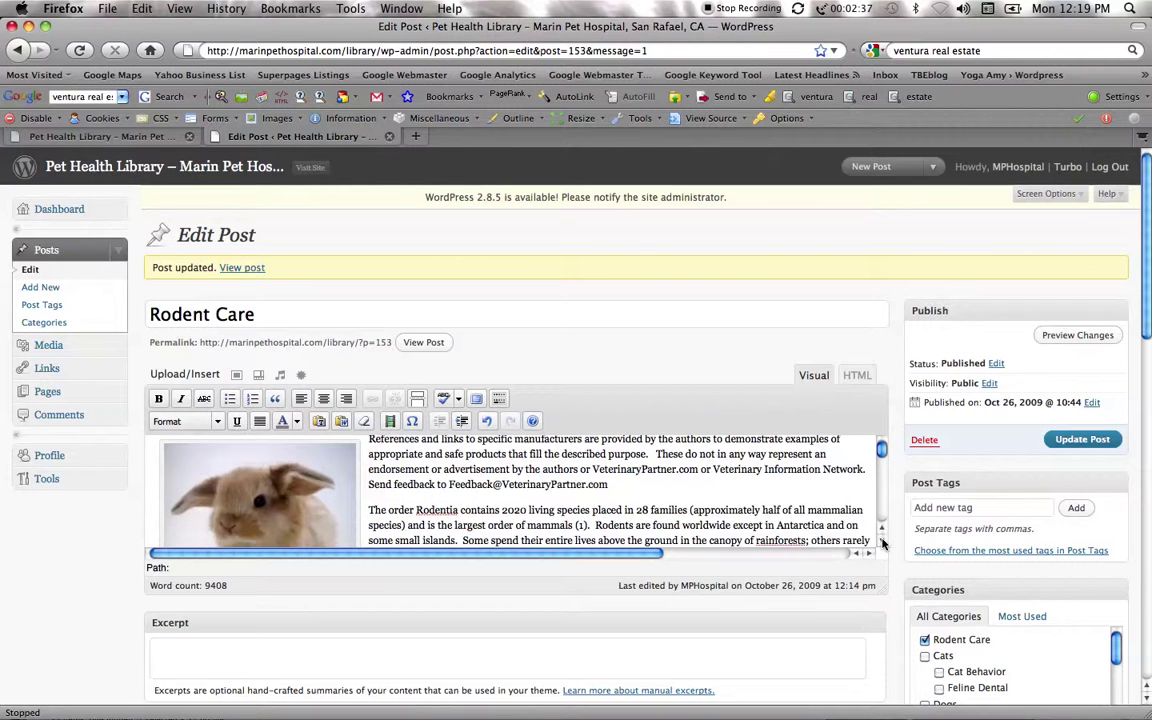
left_click(882, 541)
left_click(882, 541)
left_click(882, 541)
left_click(882, 541)
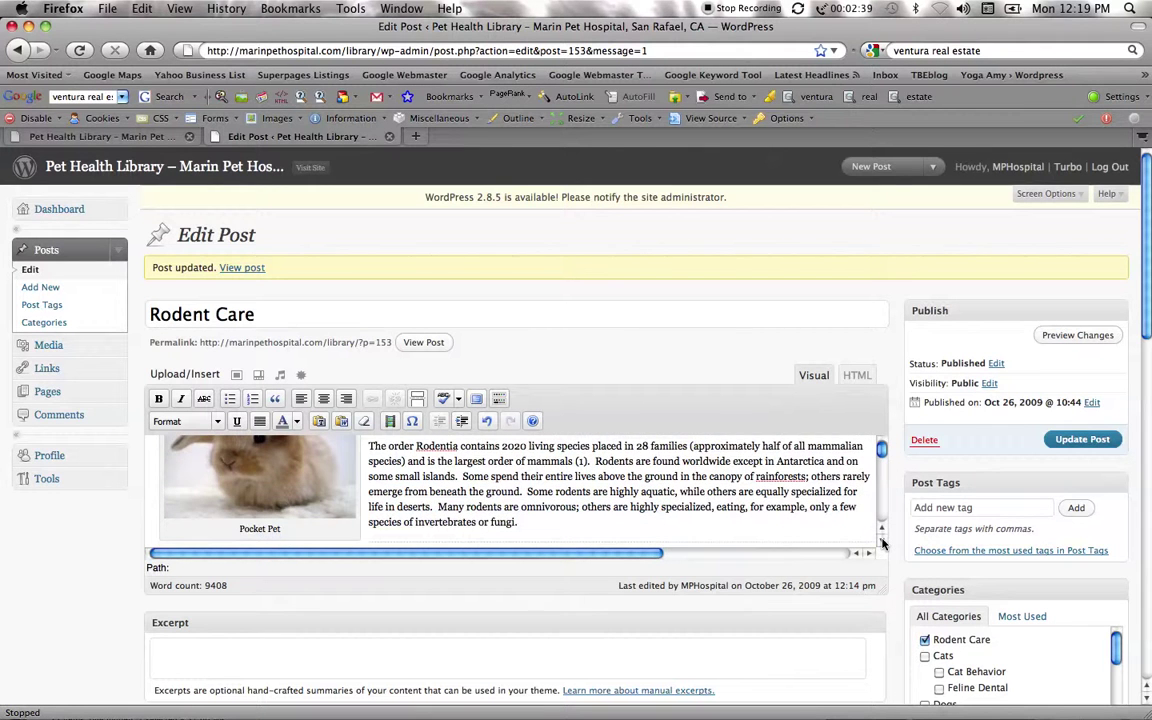
left_click(882, 541)
left_click(882, 541)
left_click(818, 521)
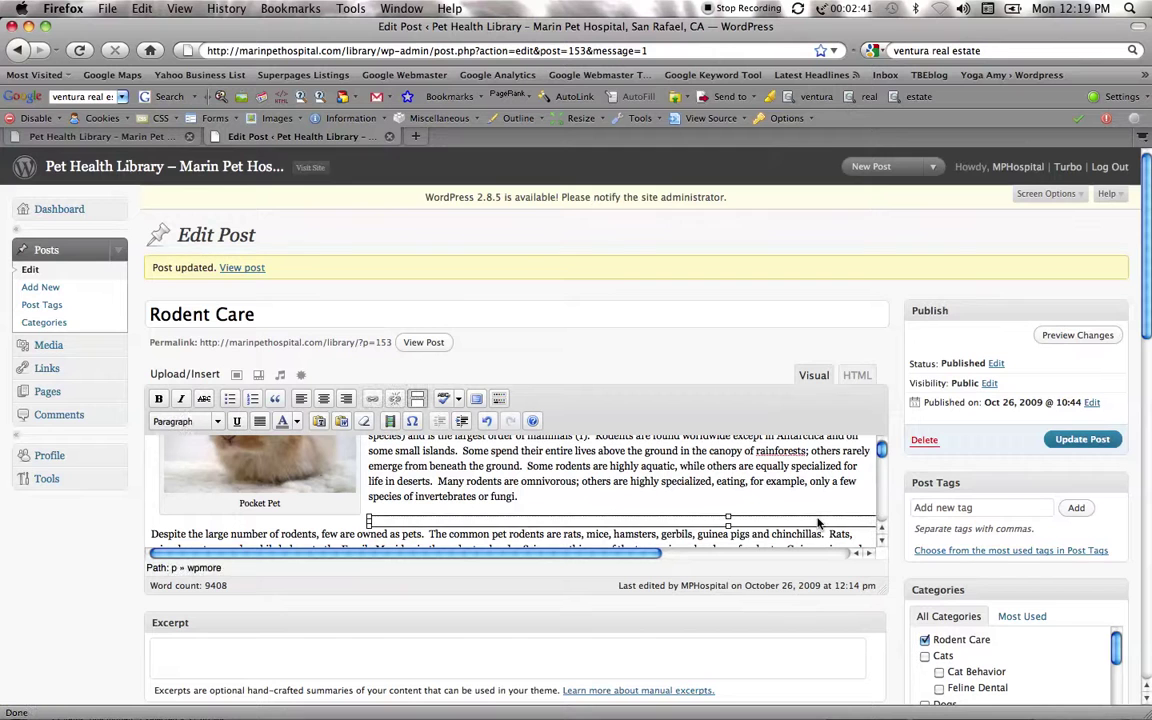
key("Delete")
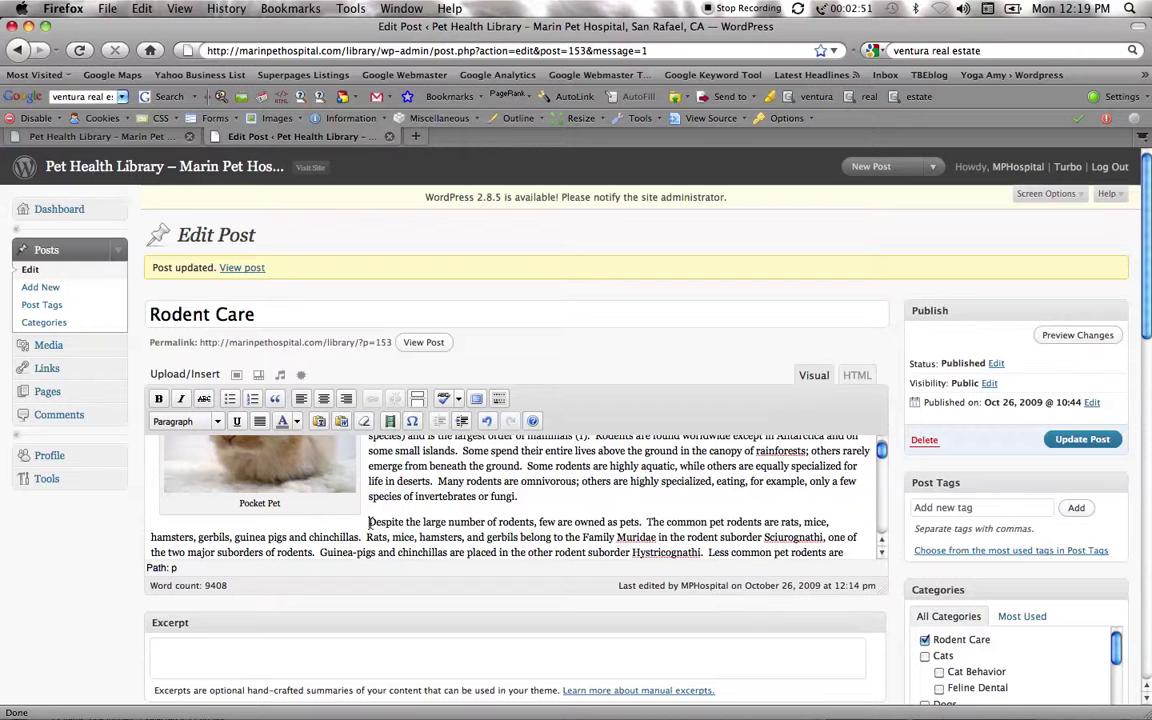
- Insert a More break immediately before the 'Despite' paragraph
left_click(369, 521)
left_click(418, 401)
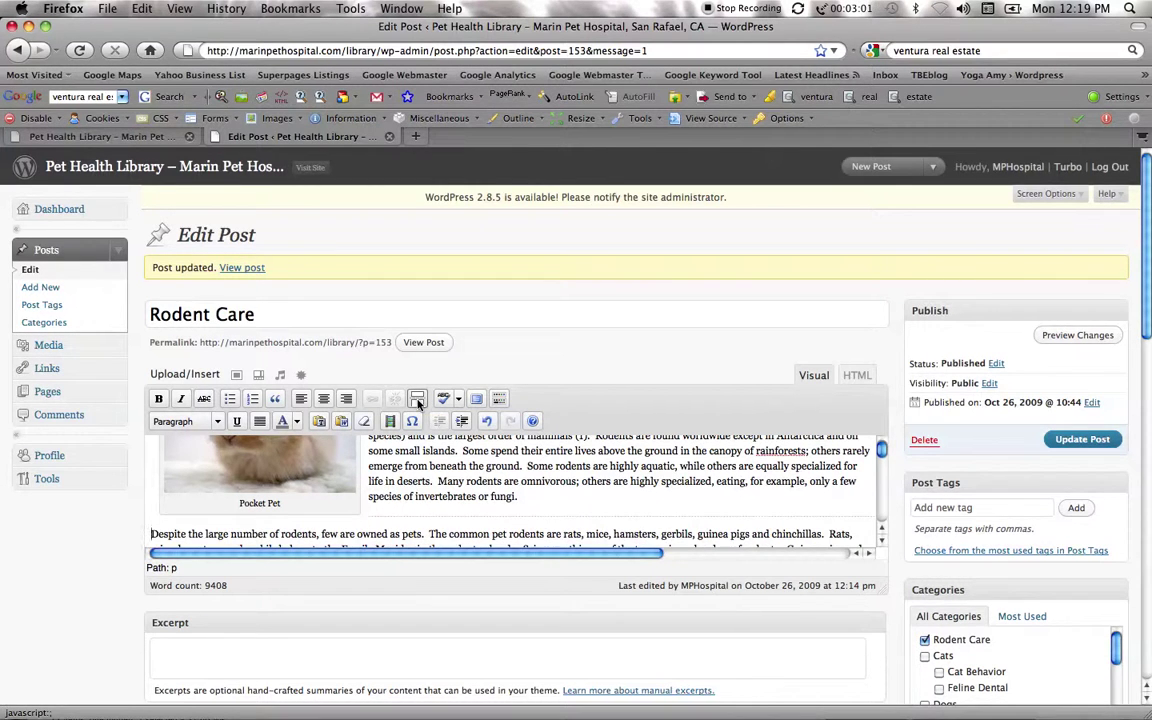
left_click(580, 518)
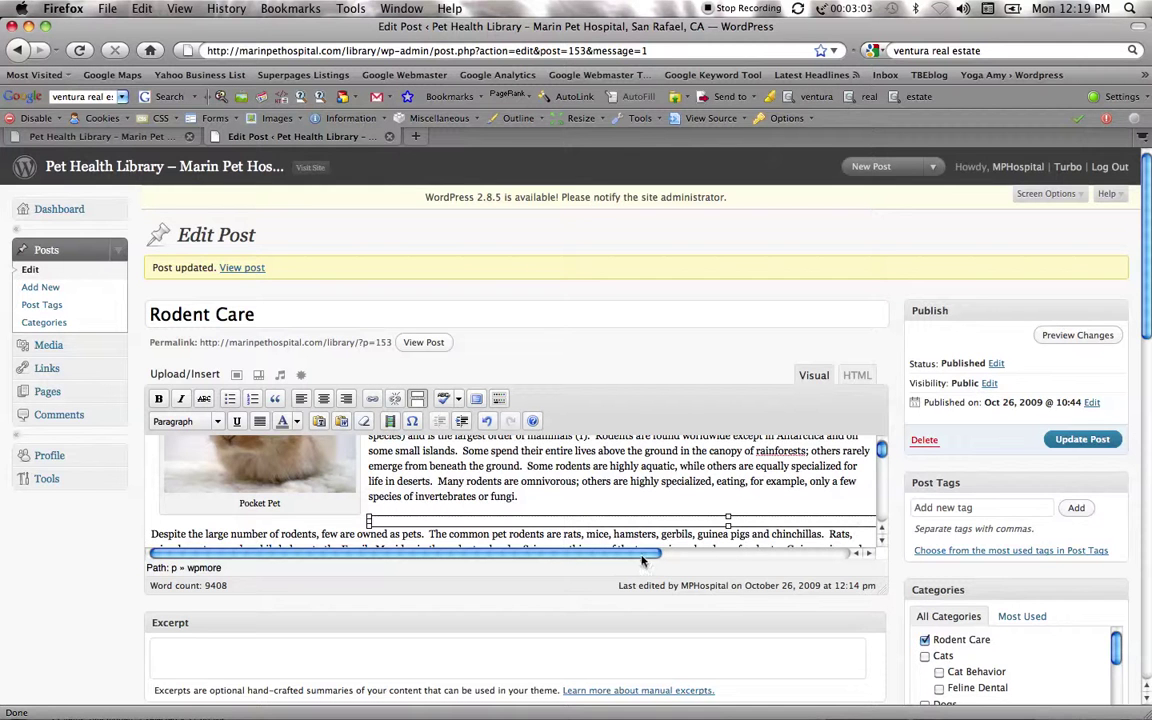
mouse_move(635, 553)
left_mouse_down()
mouse_move(831, 567)
mouse_move(641, 567)
left_mouse_up()
left_click(467, 480)
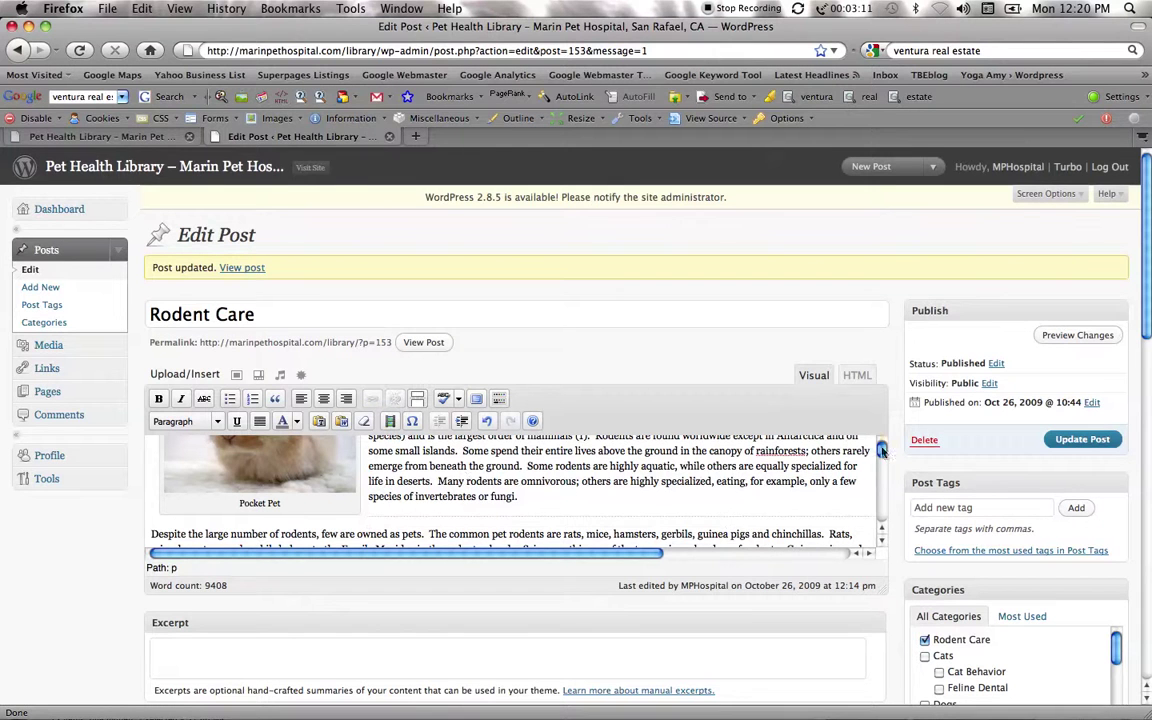
- Select the 'Rodent Husbandry and Care' title text at the top of the post
scroll(613, 478, "up", 5)
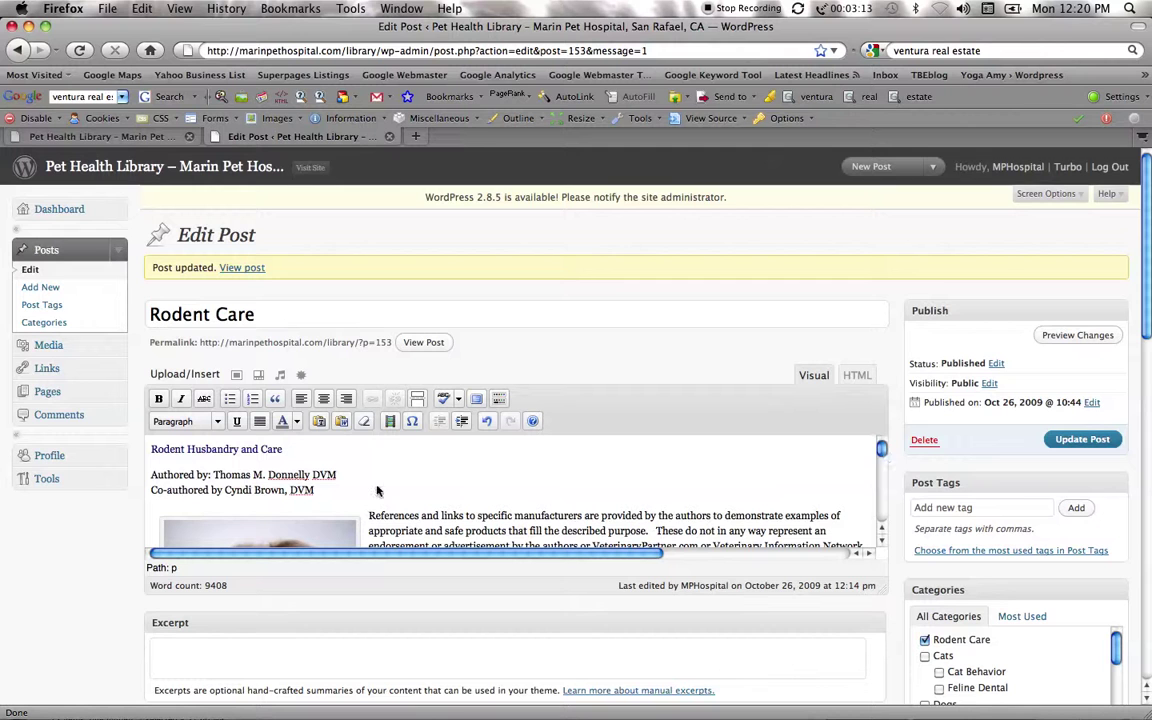
left_click(338, 440)
left_click_drag(304, 456, 148, 460)
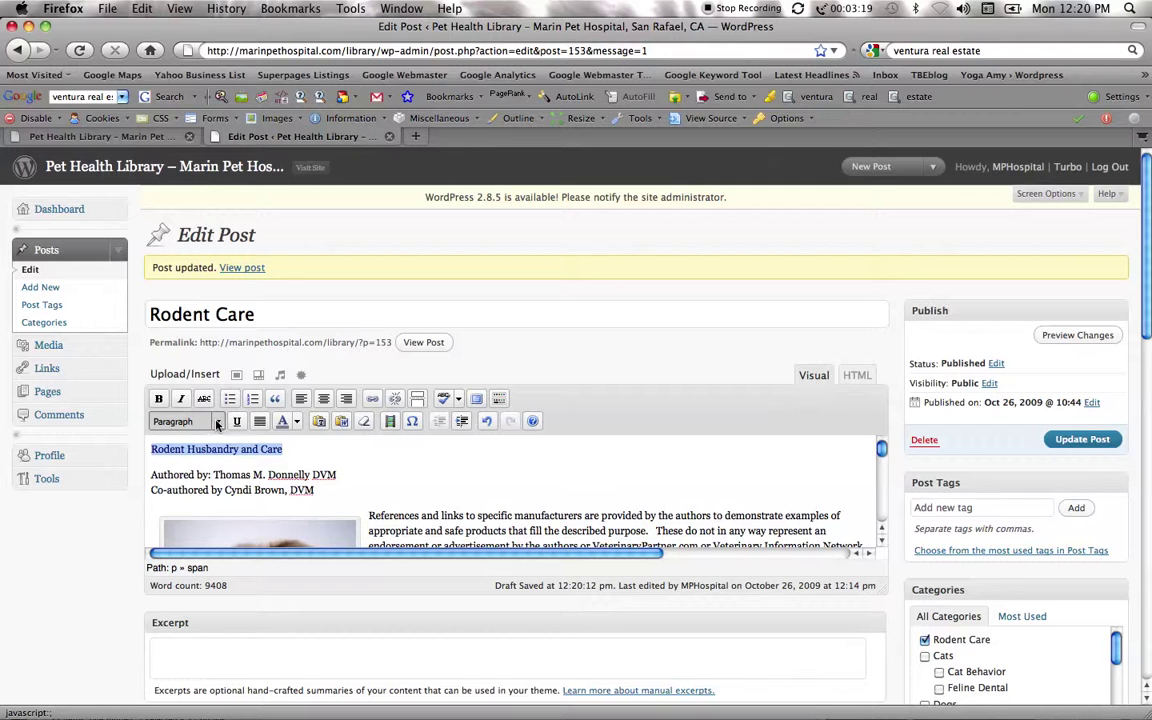
- Format the 'Rodent Husbandry and Care' line as Heading 2 and deselect it
left_click(218, 423)
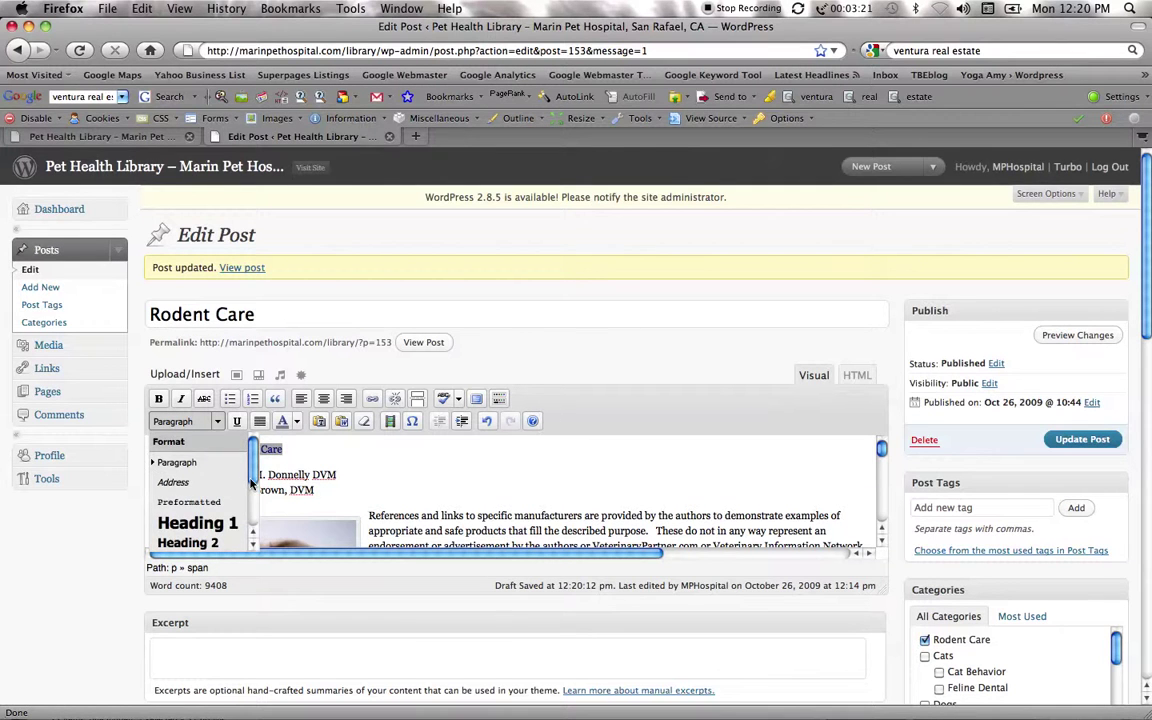
scroll(252, 483, "down", 2)
left_click(207, 467)
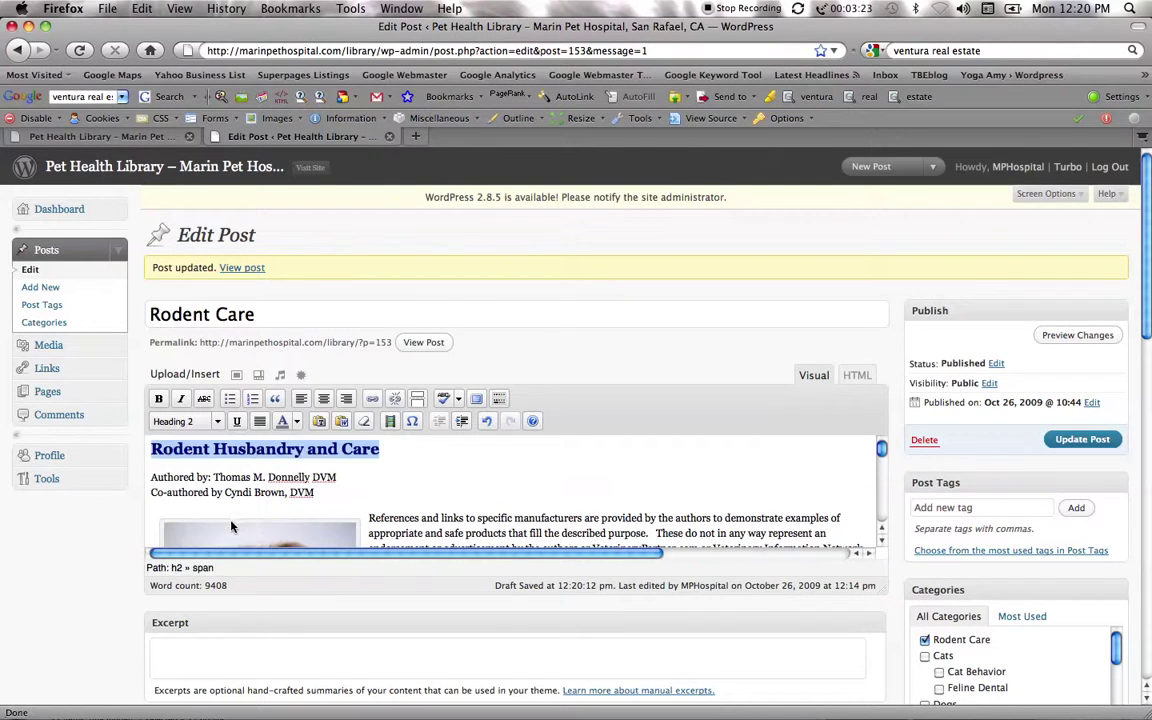
left_click(382, 450)
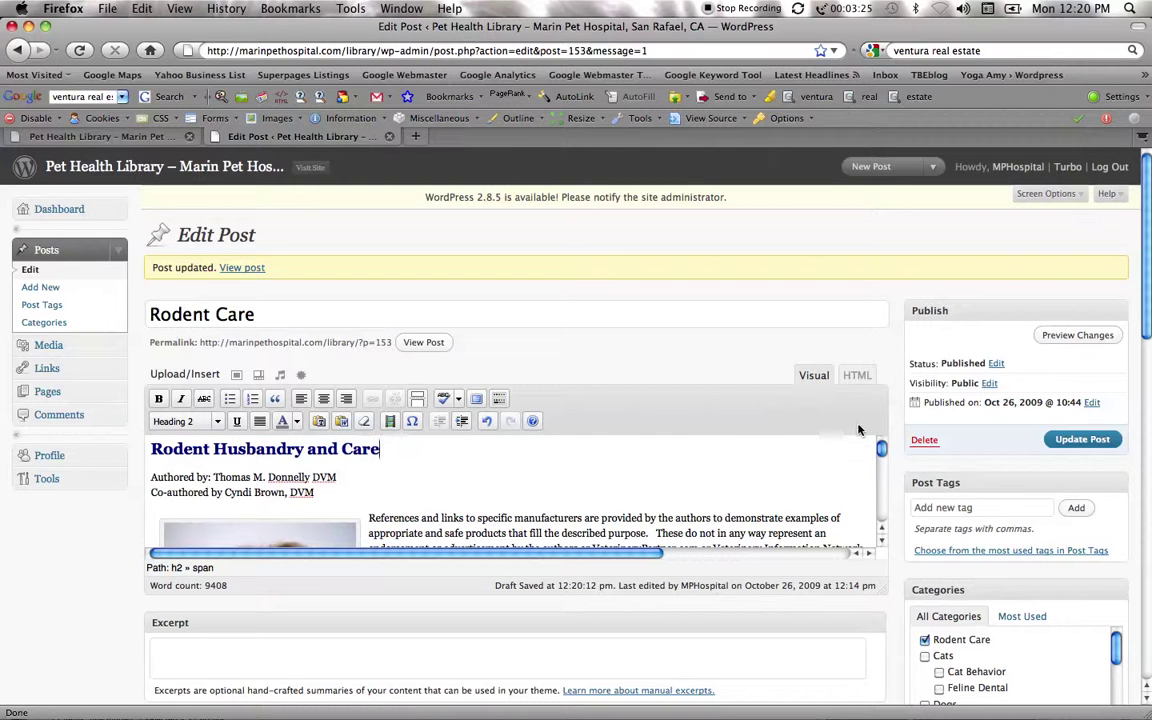
left_click_drag(882, 452, 884, 457)
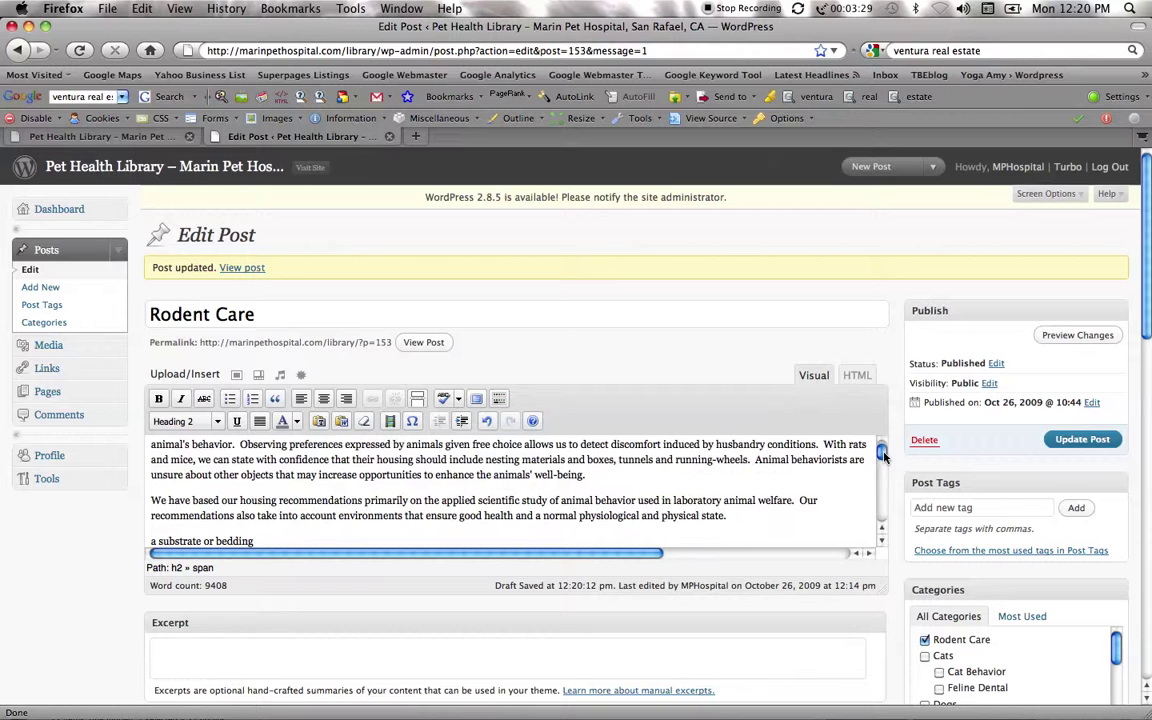
scroll(883, 500, "up", 2)
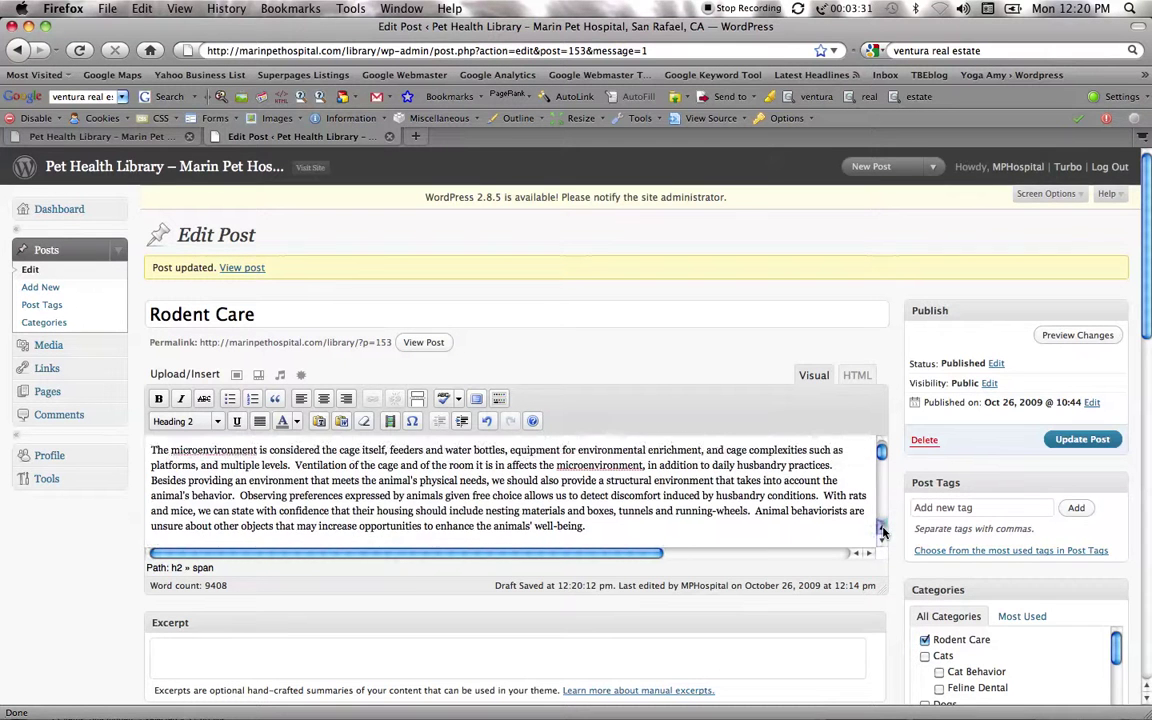
scroll(882, 531, "up", 5)
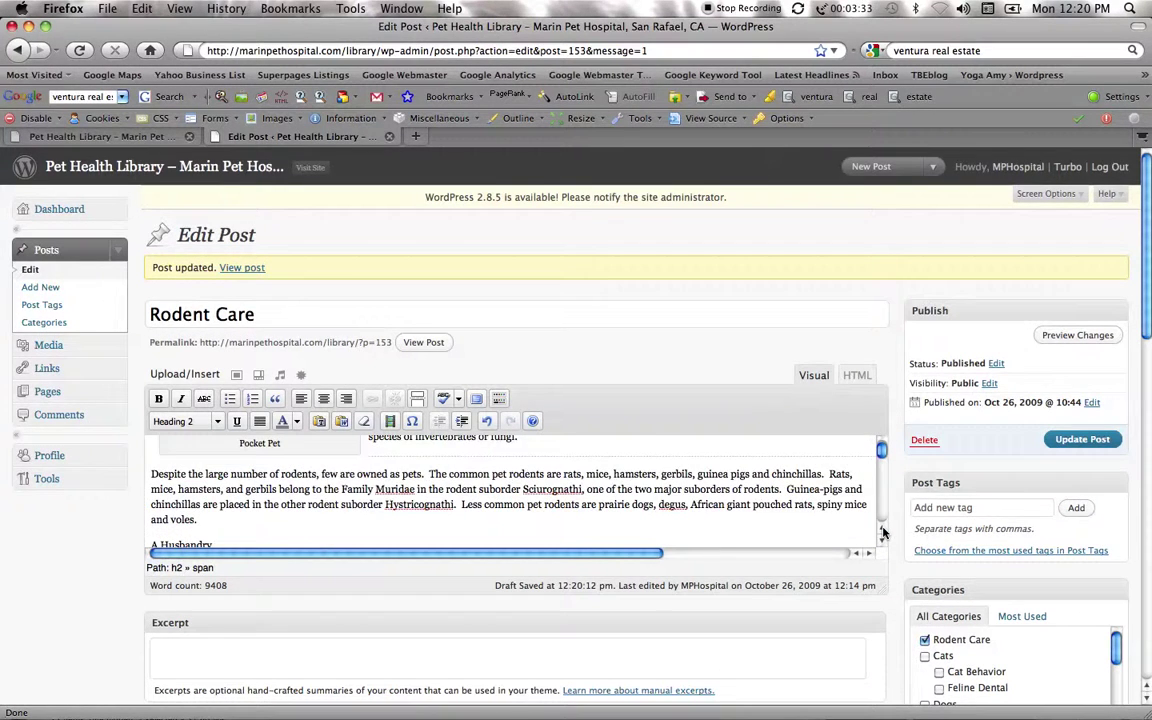
scroll(882, 531, "up", 3)
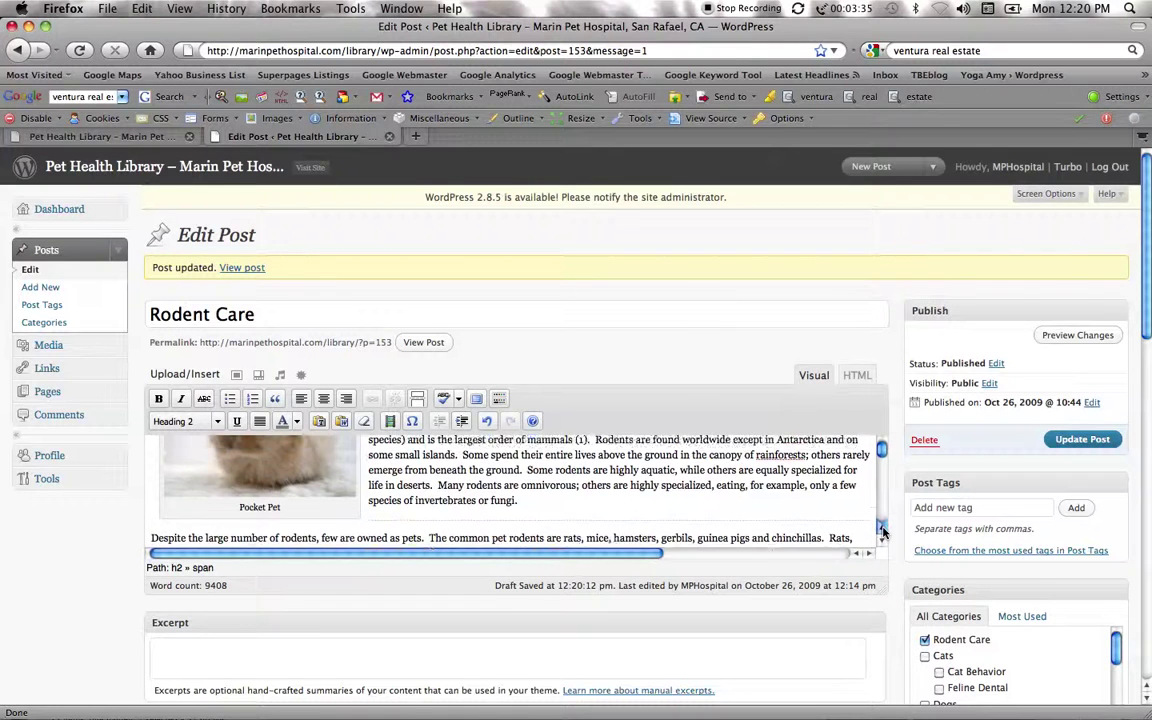
scroll(882, 531, "up", 3)
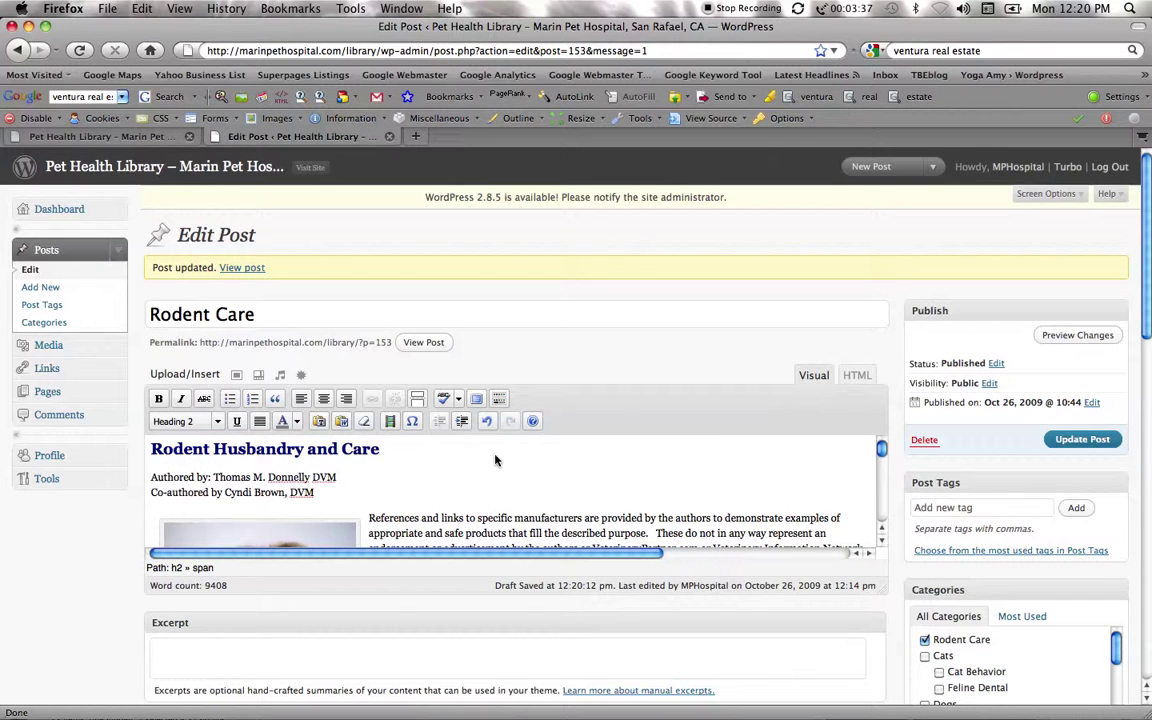
- Select all post body content, clear the selection, and save with Update Post
left_click(403, 503)
double_click(268, 491)
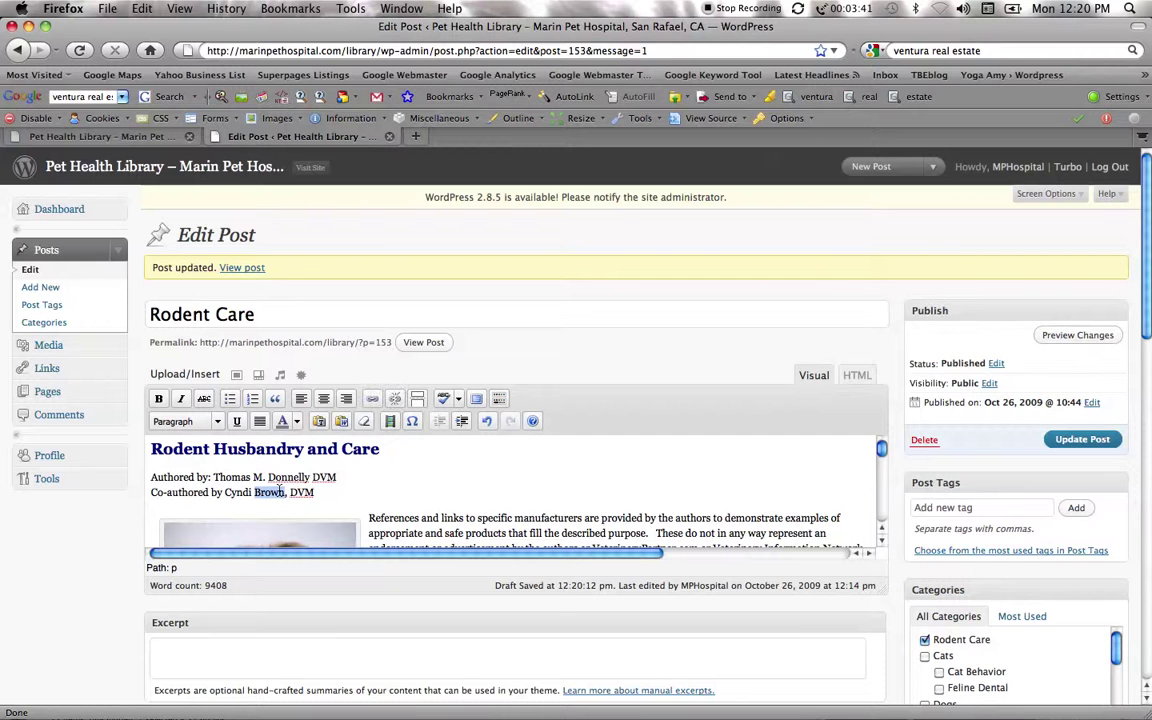
key("super+a")
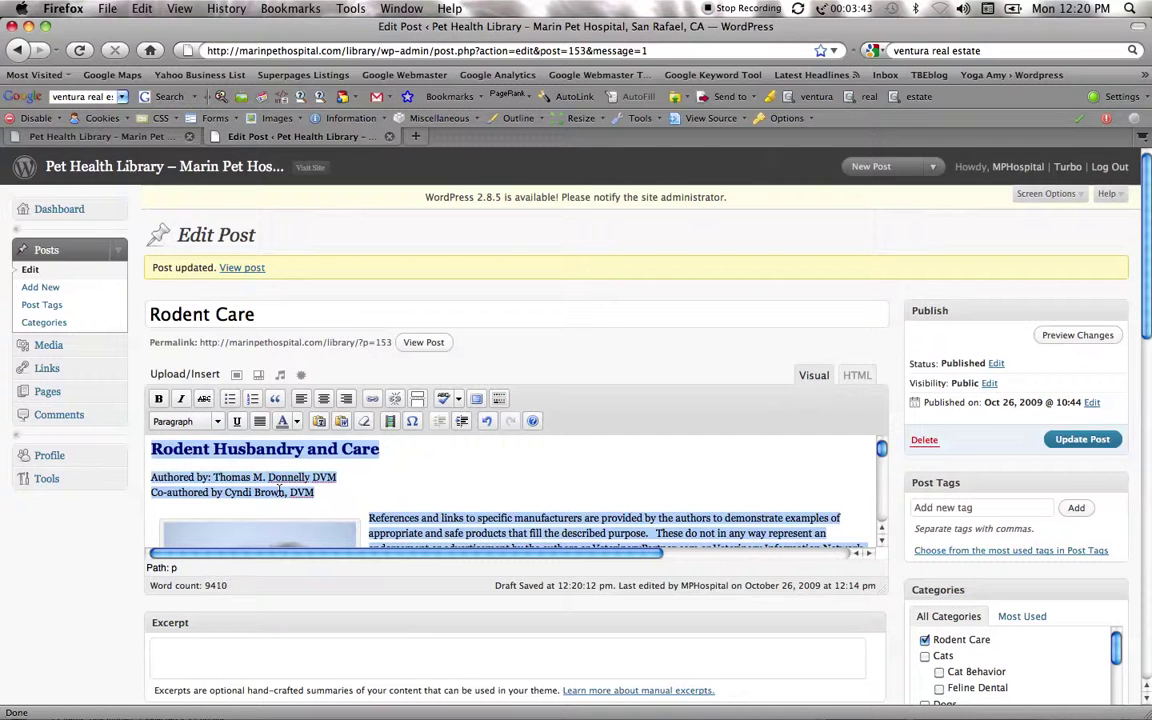
left_click(881, 541)
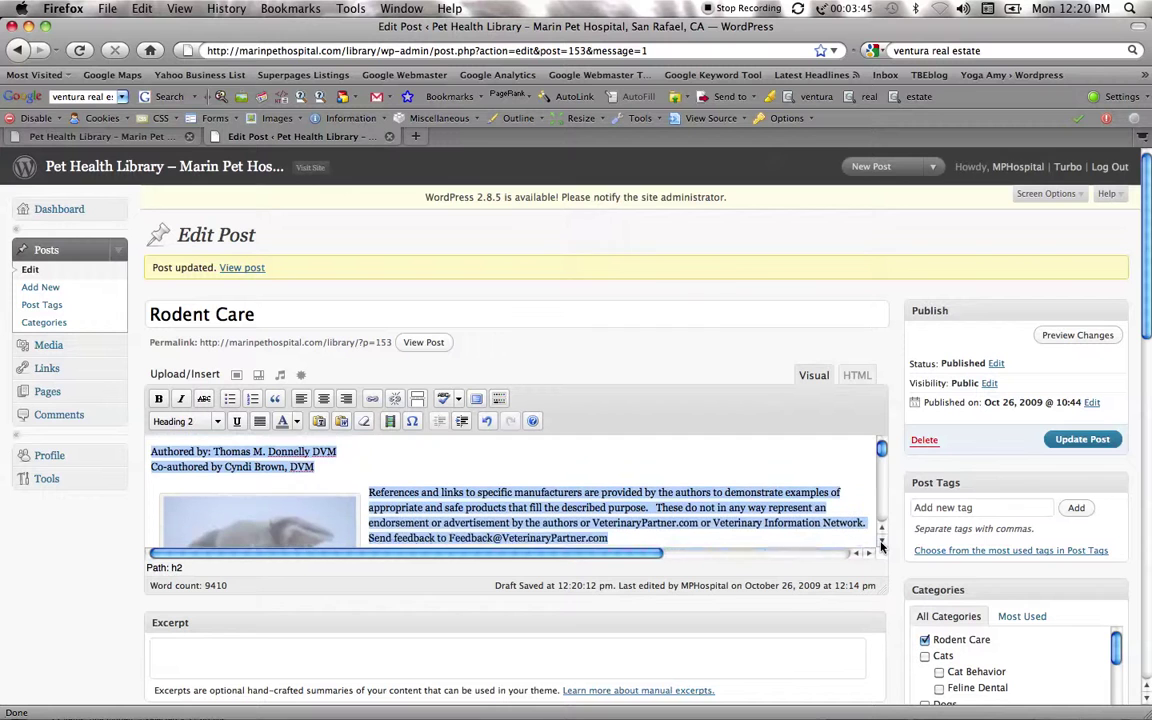
left_click(881, 543)
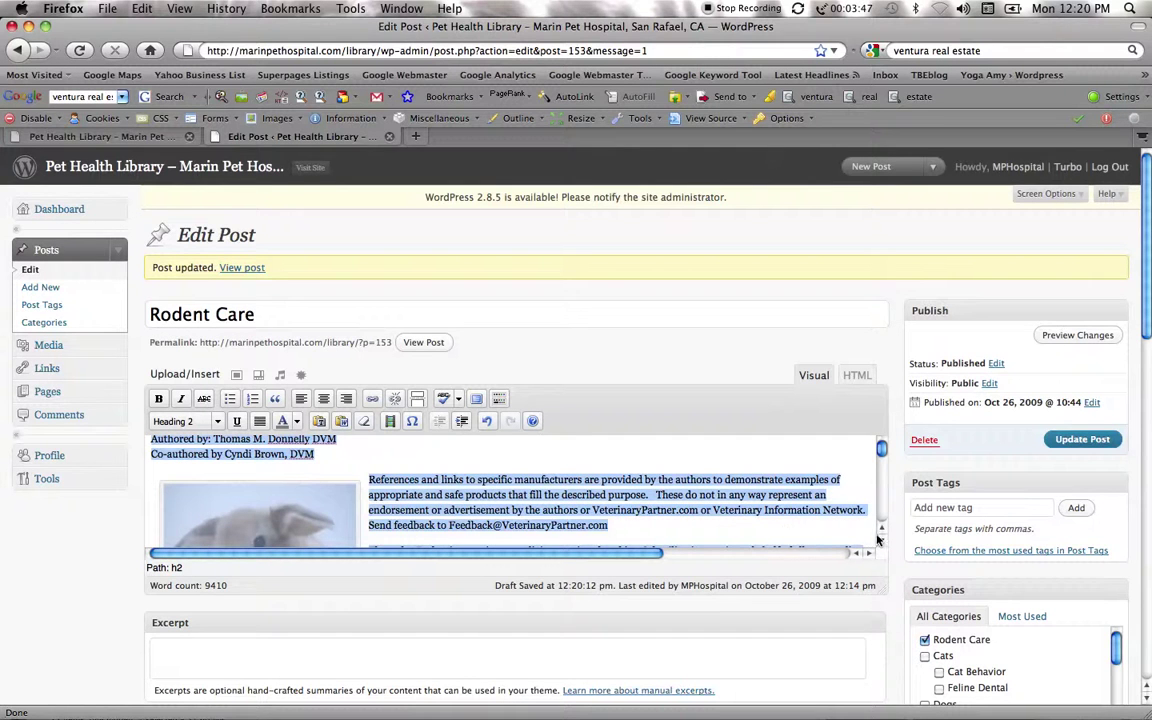
left_click(748, 494)
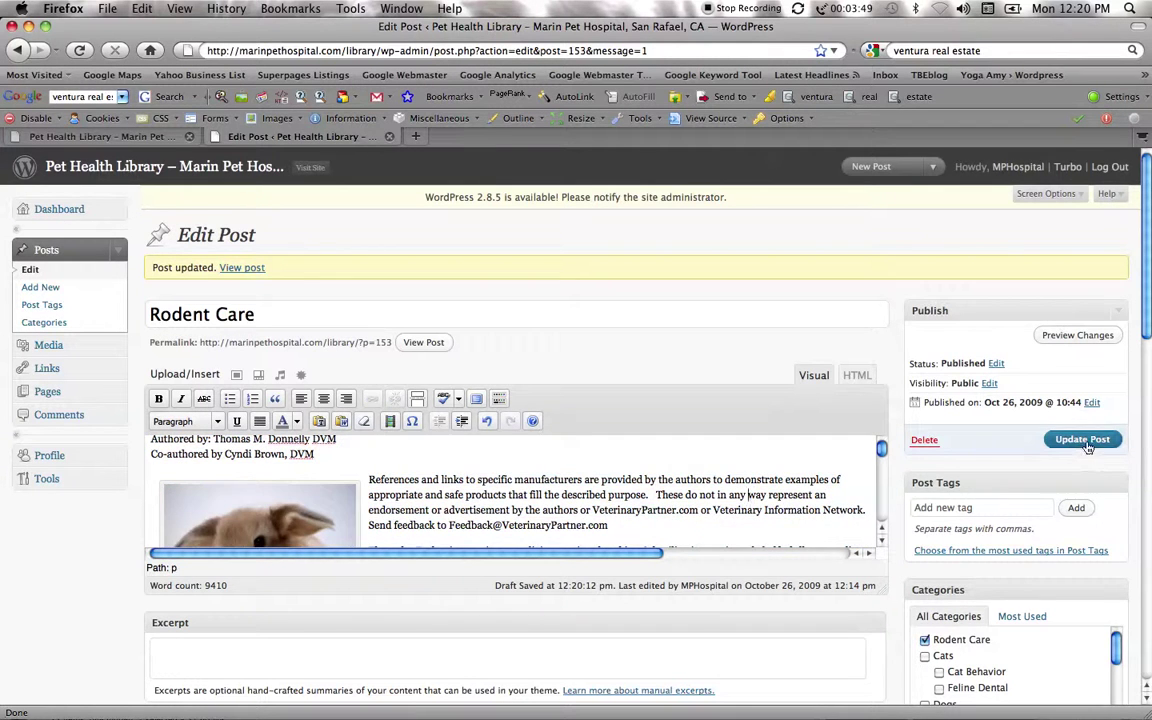
left_click(1084, 440)
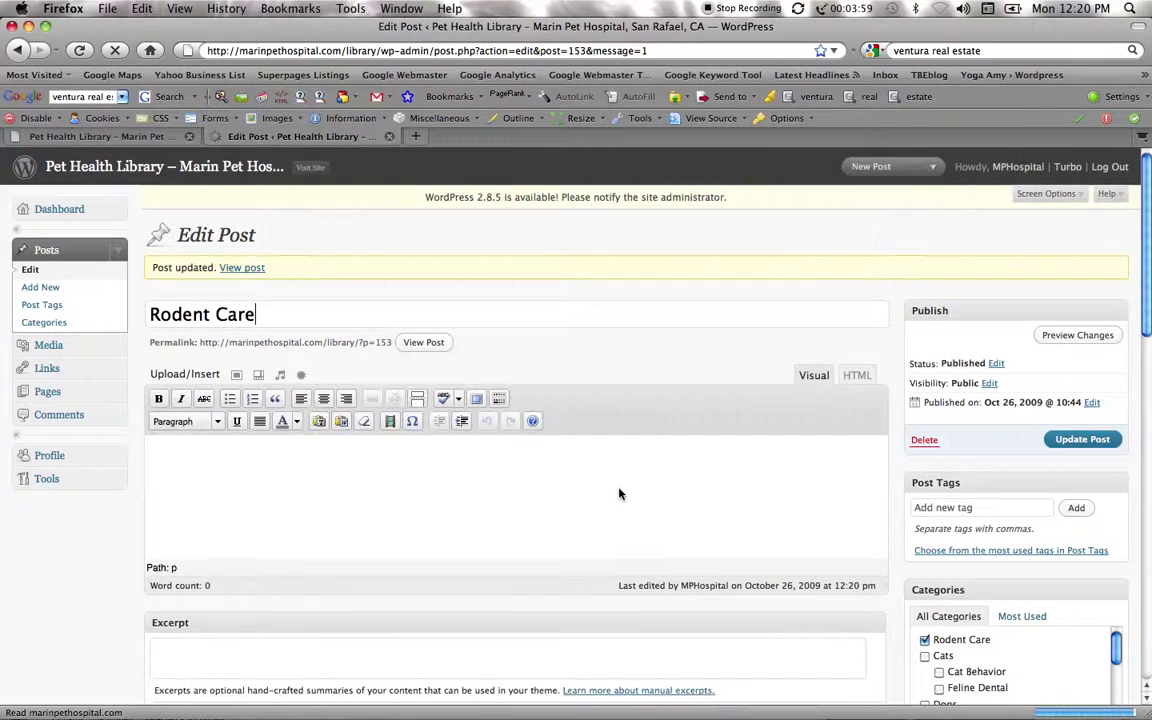
- Click back into the post body and update the Rodent Care post again
left_click(310, 469)
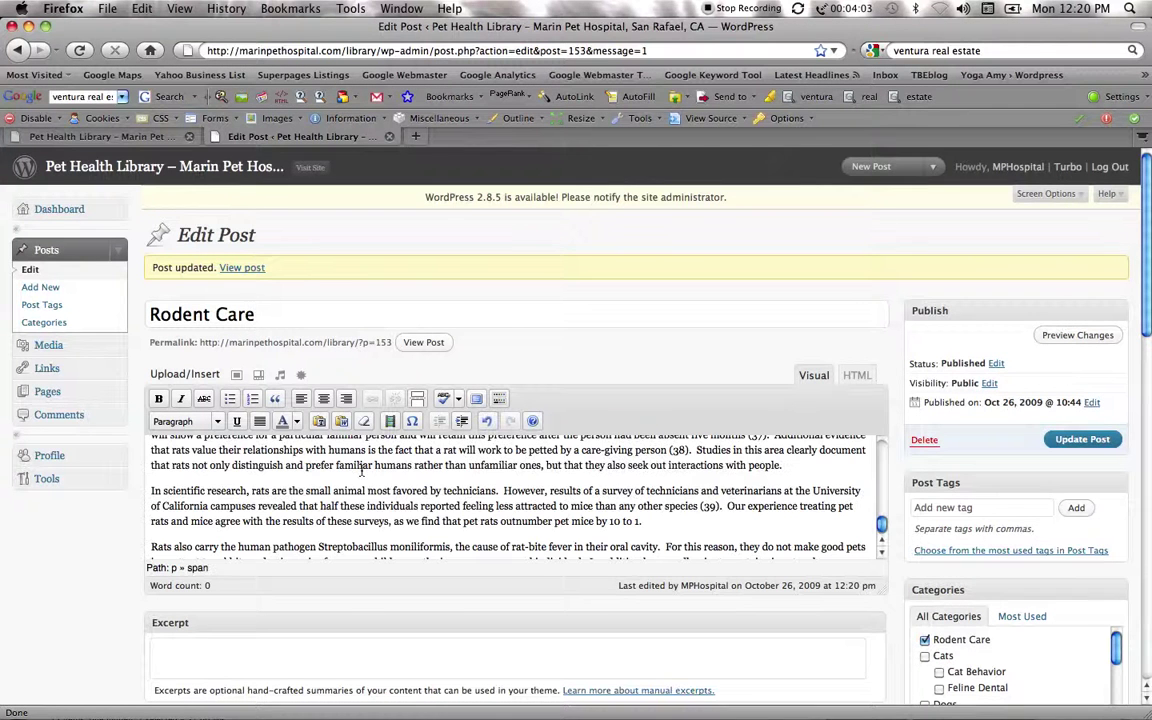
left_click(1073, 441)
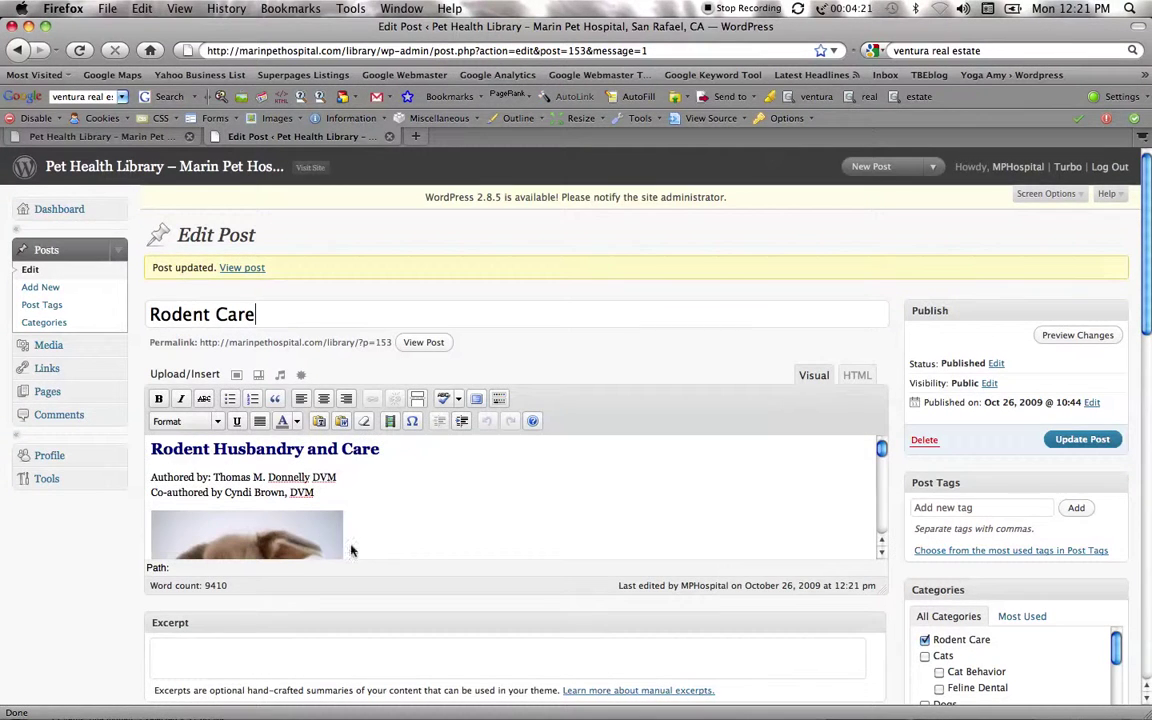
- Change the bunny image's alignment to Left in Edit Image and apply it
left_click(163, 535)
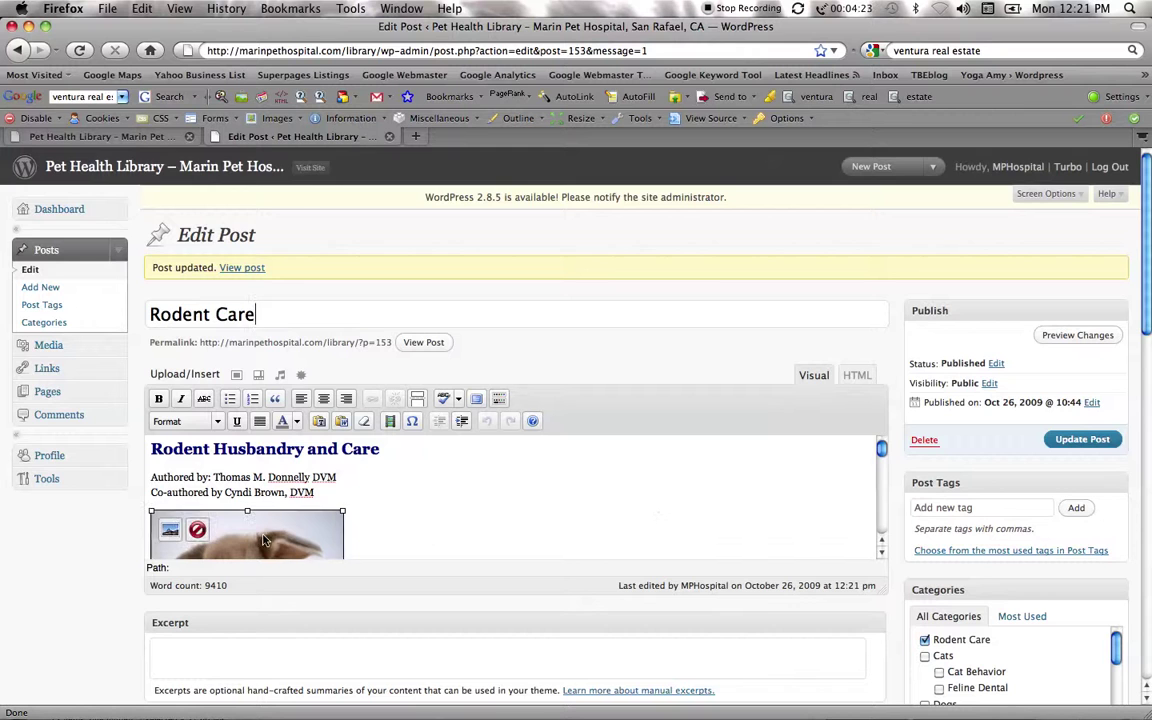
left_click(166, 533)
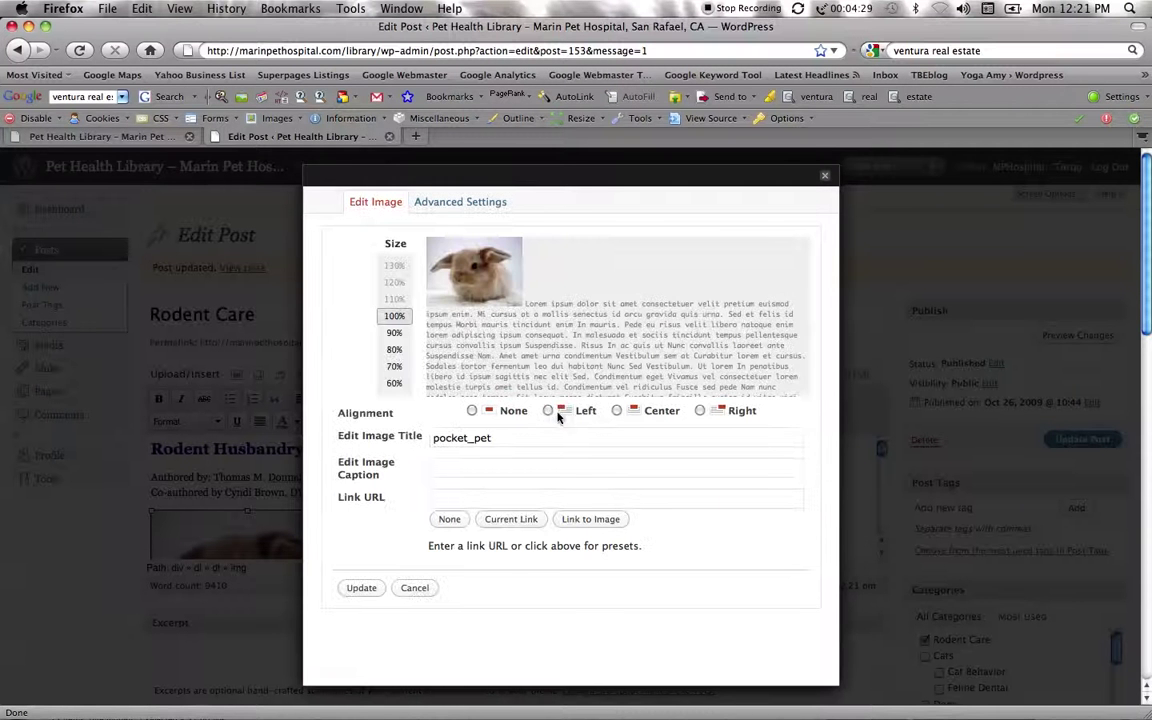
left_click(548, 411)
left_click(358, 588)
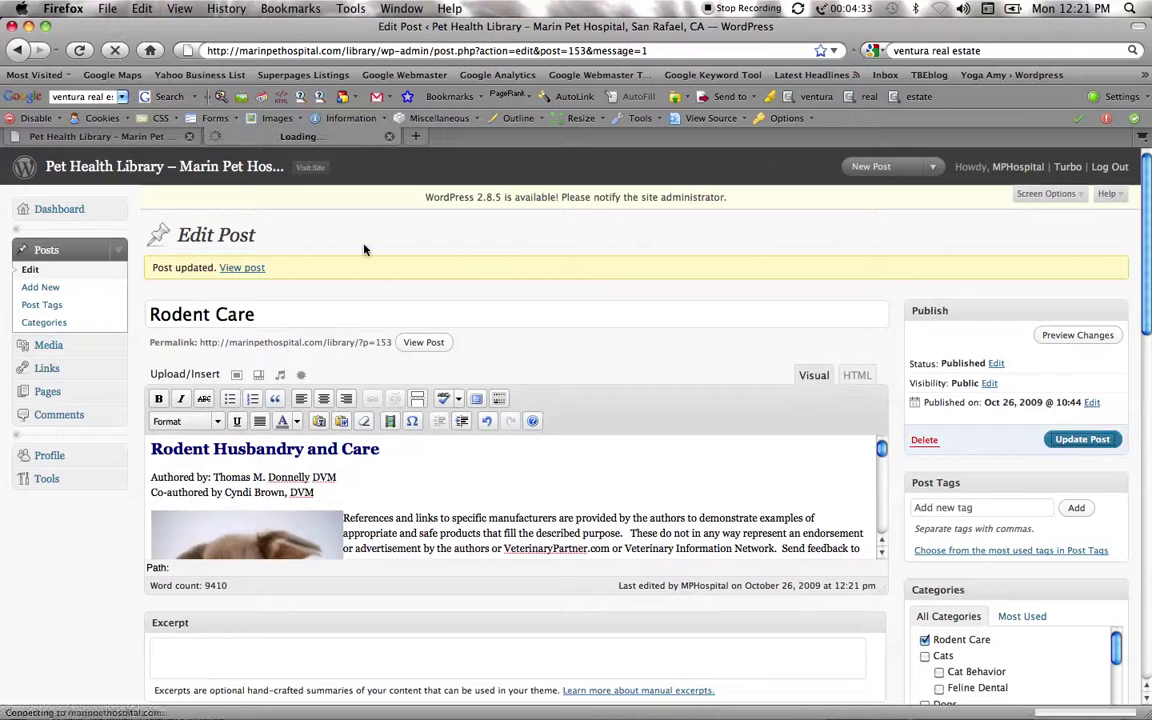
- Reload the live Pet Health Library homepage and review the Rodent Care post with its left-aligned bunny image
left_click(80, 168)
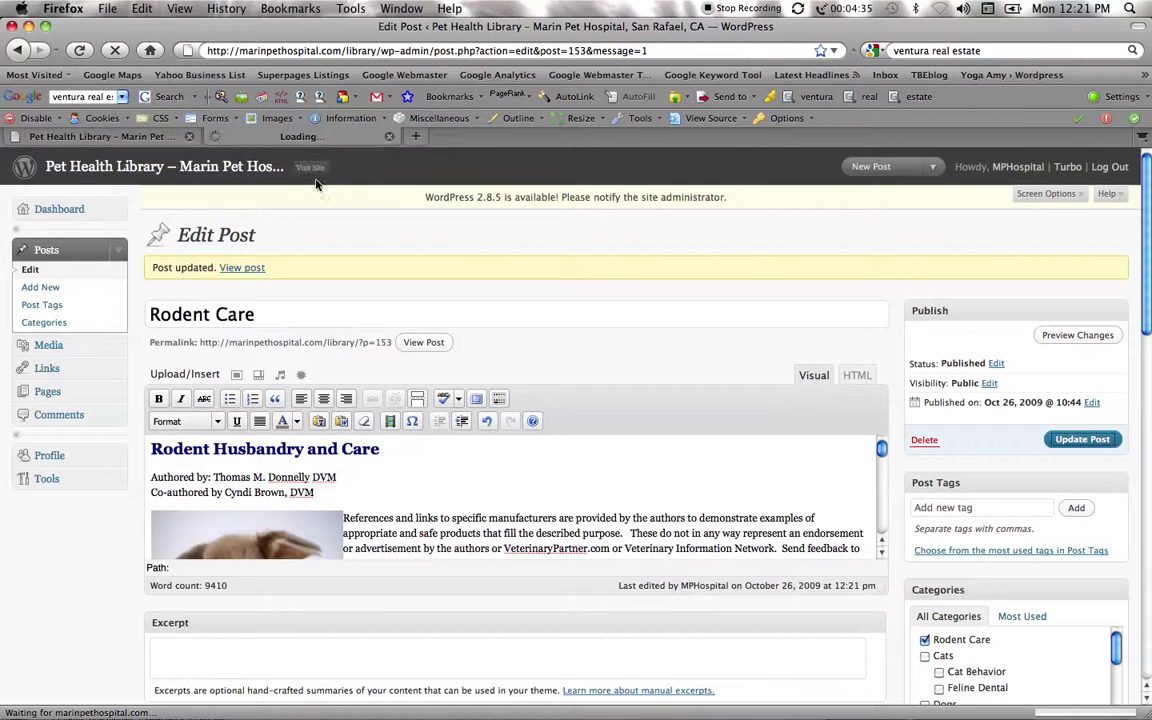
left_click(106, 135)
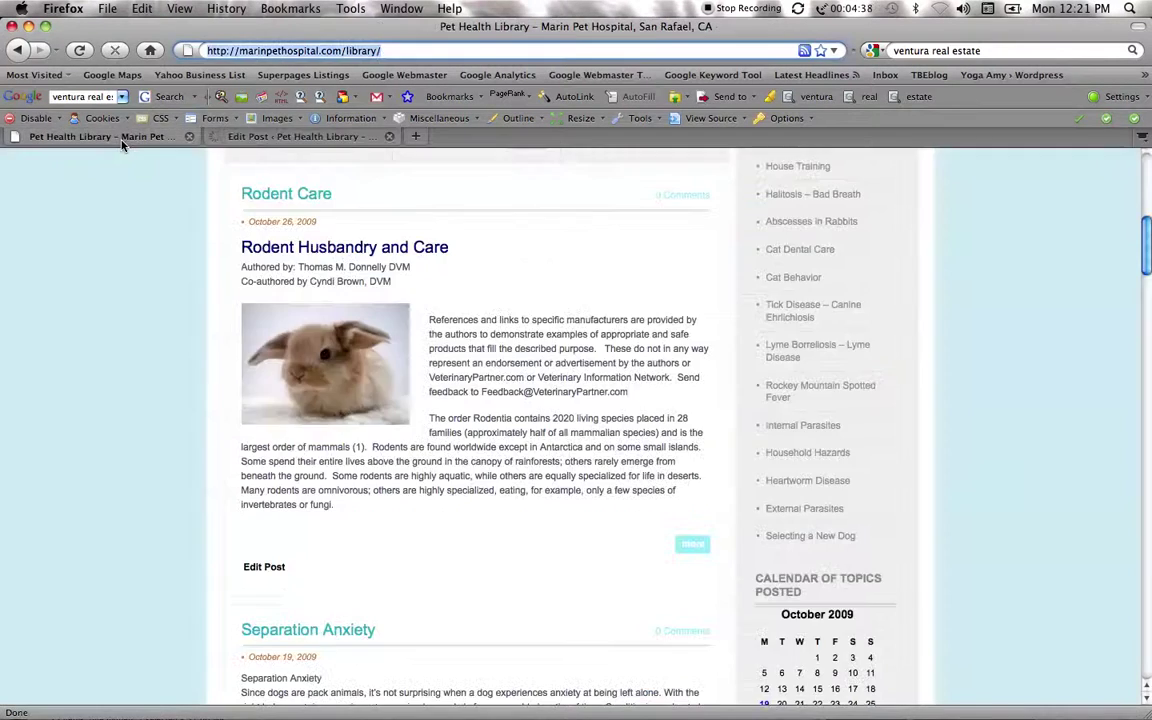
left_click(75, 51)
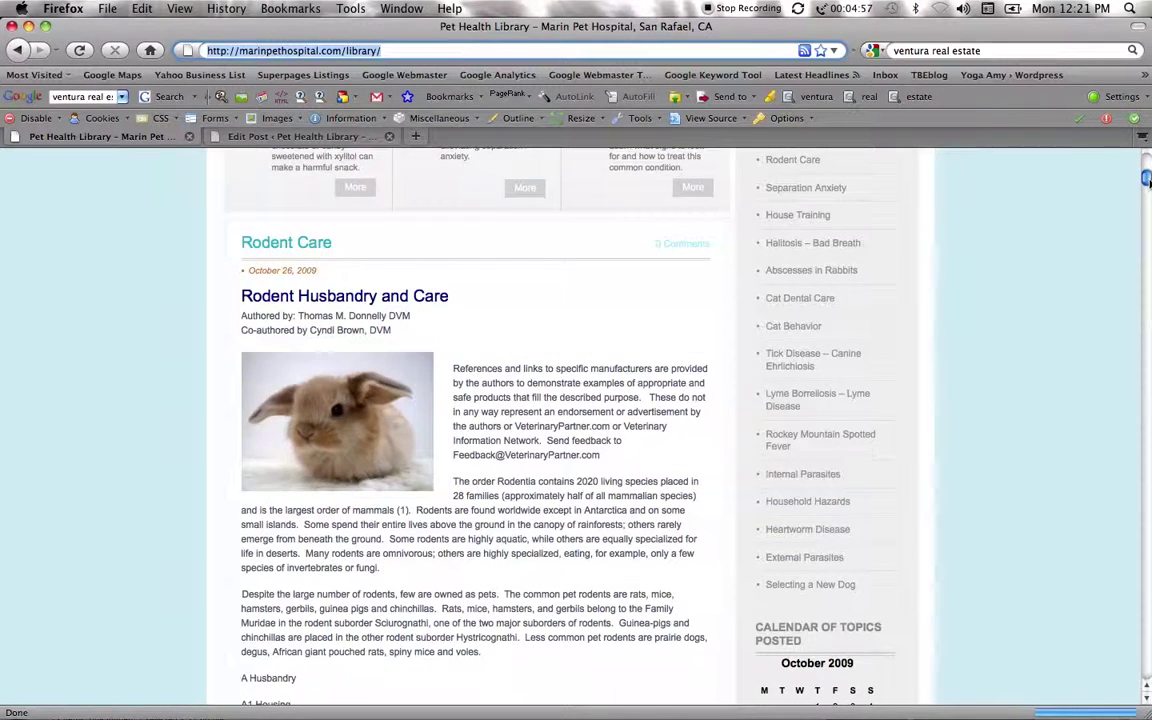
scroll(1148, 178, "down", 3)
scroll(396, 171, "up", 4)
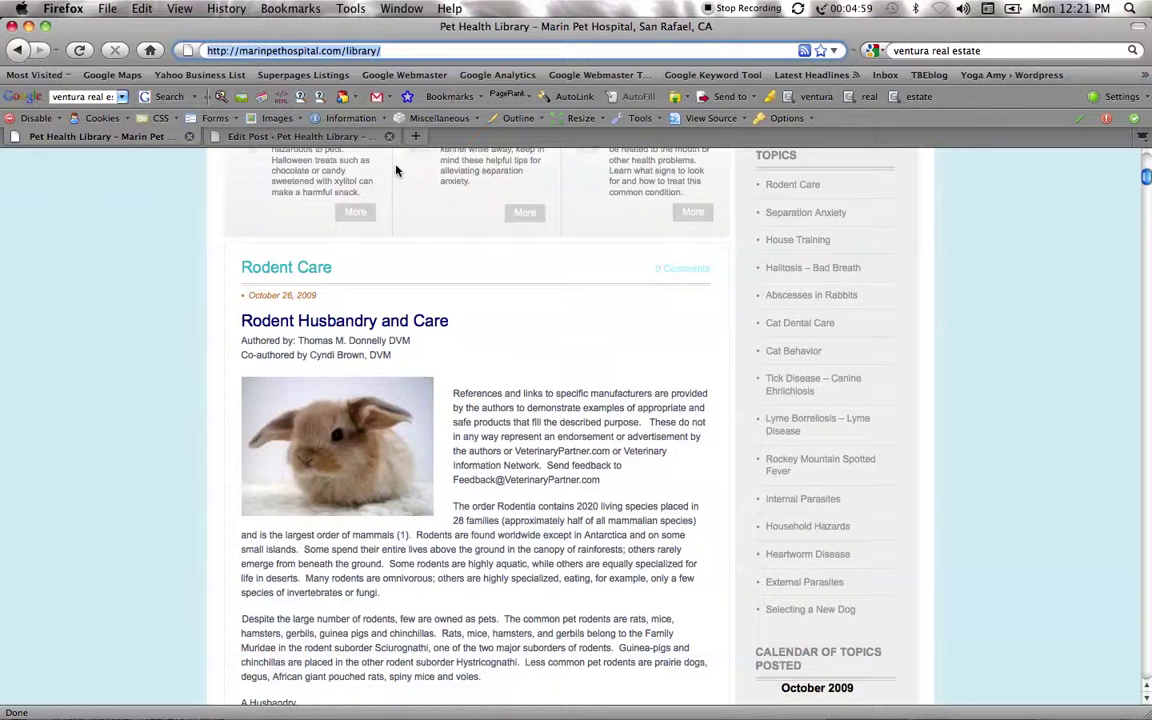
left_click(518, 479)
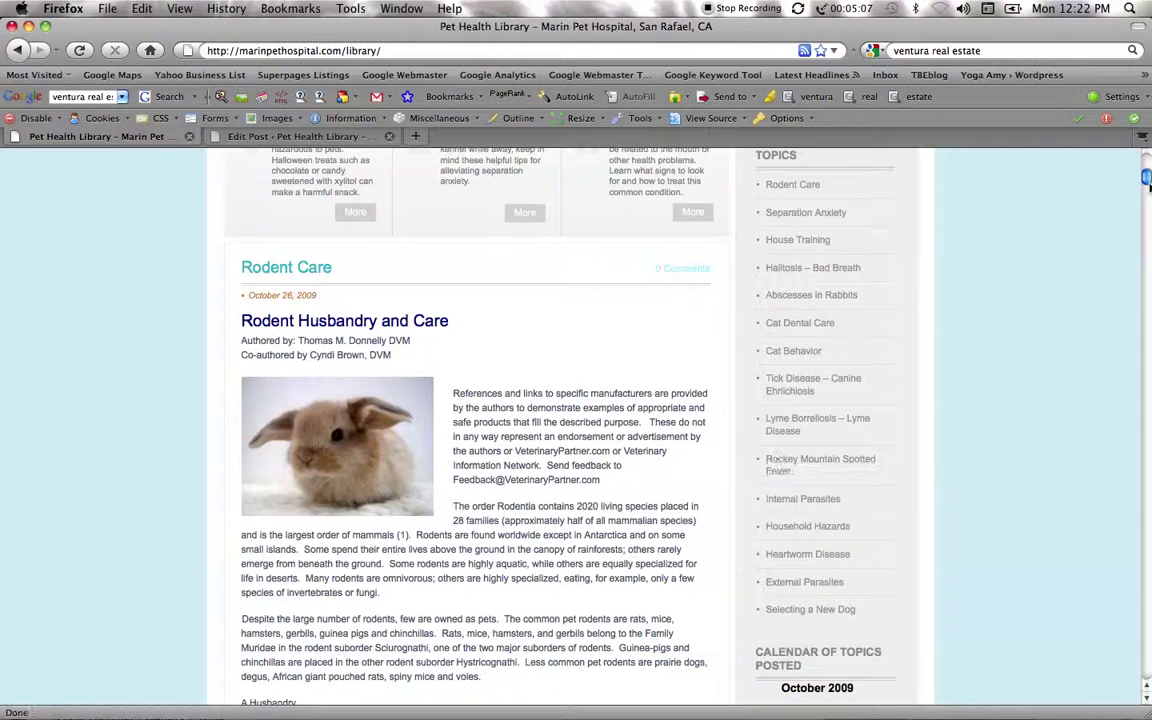
left_click_drag(1147, 182, 1147, 170)
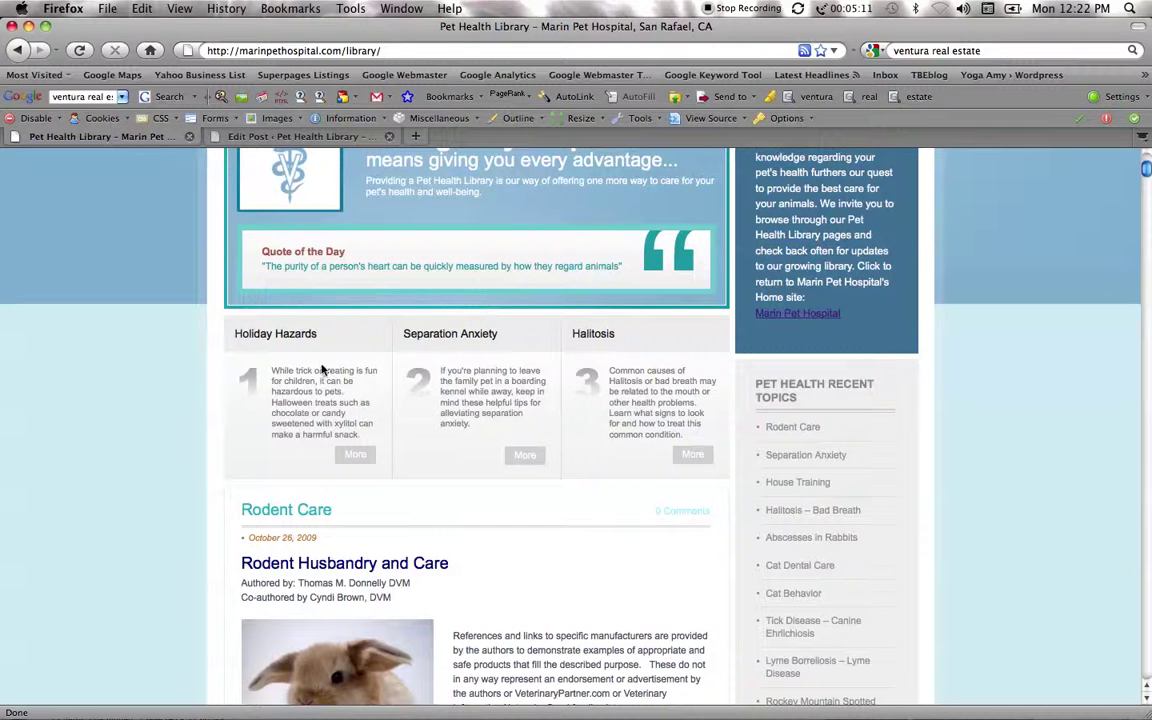